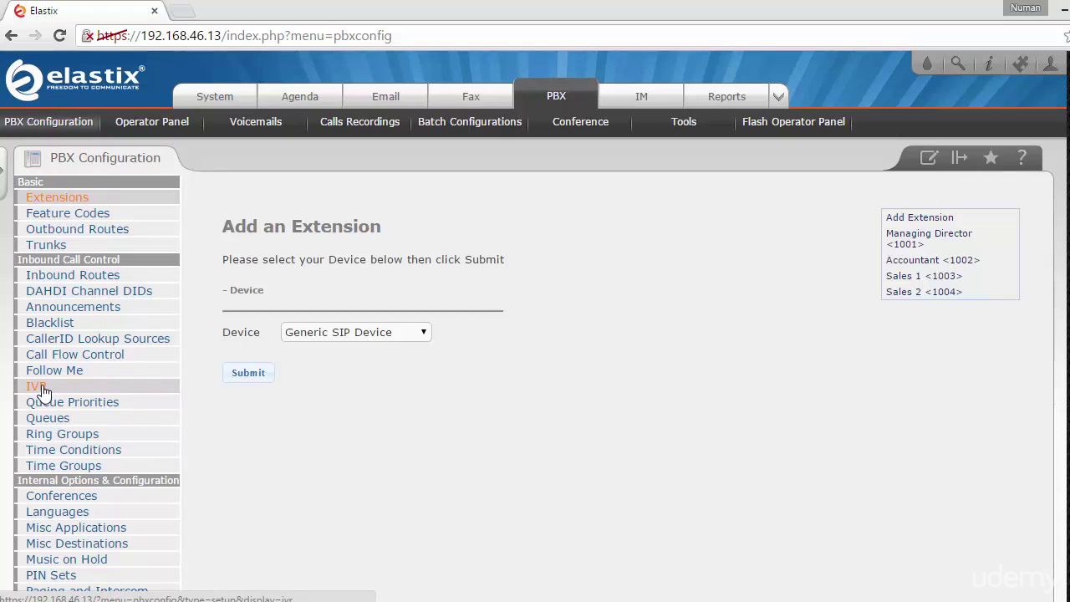
Open the IVR page under Inbound Call Control in PBX Configuration.
{"action": "left_click", "coordinate": [42, 388]}
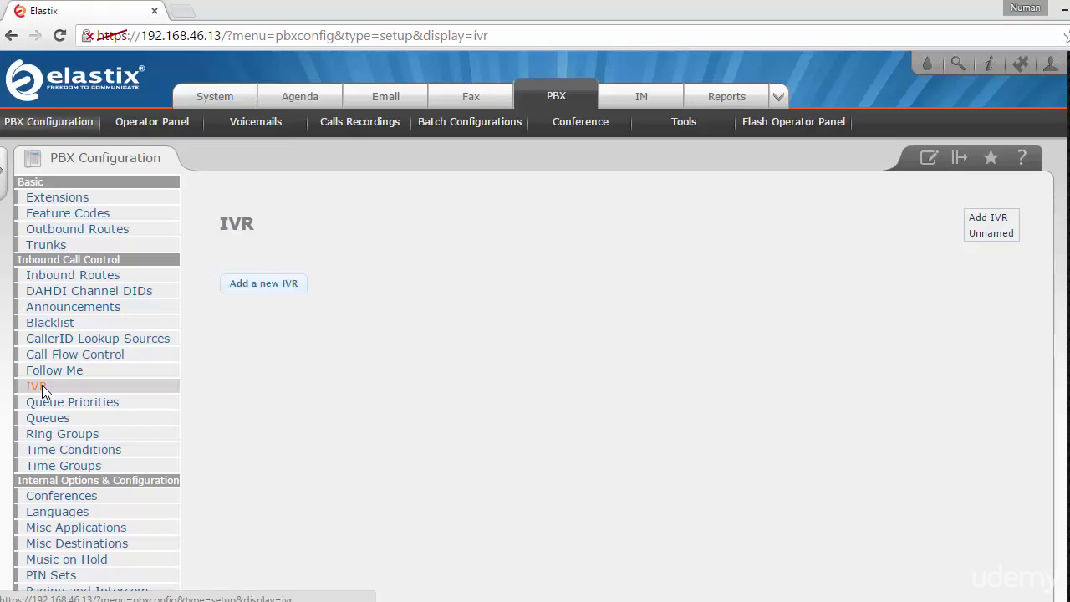
Add a new IVR named MainIVR with the description 'This is the main IVR'.
{"action": "left_click", "coordinate": [264, 284]}
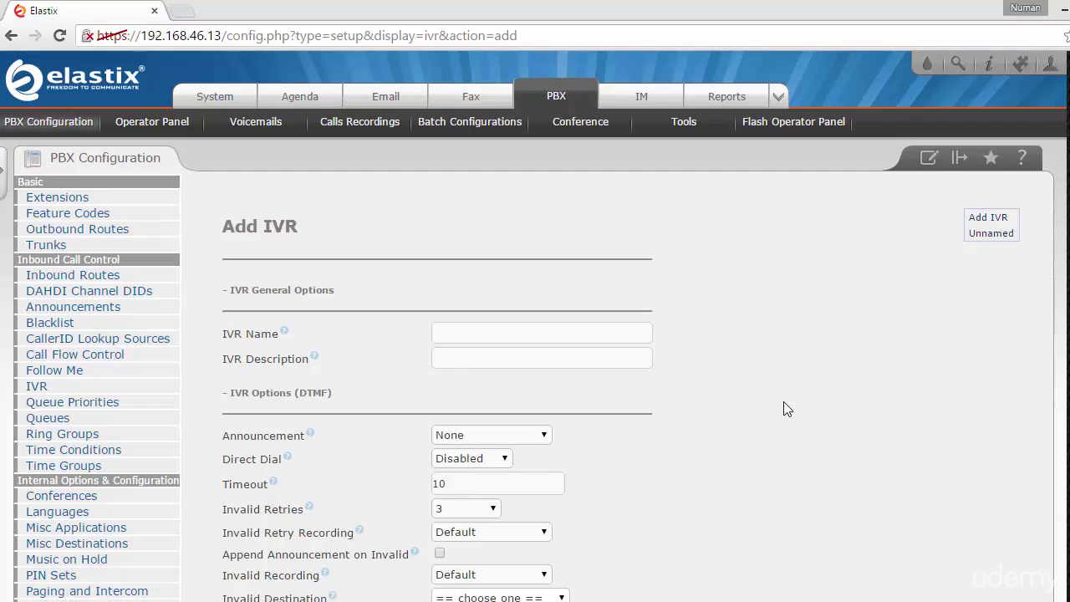
{"action": "left_click", "coordinate": [486, 331]}
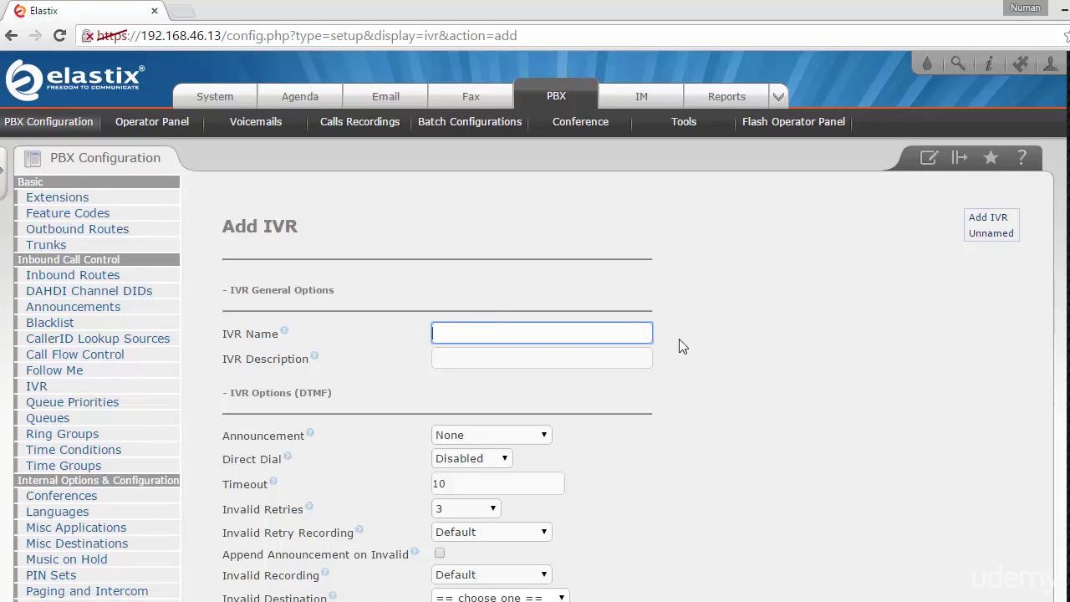
{"action": "type", "text": "M"}
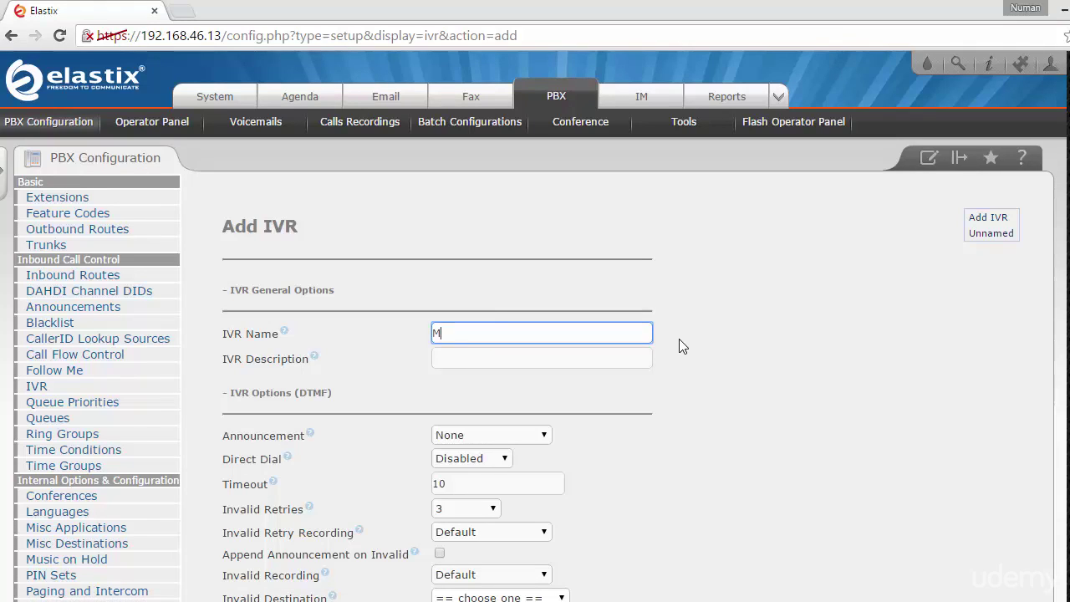
{"action": "type", "text": "ainIVR"}
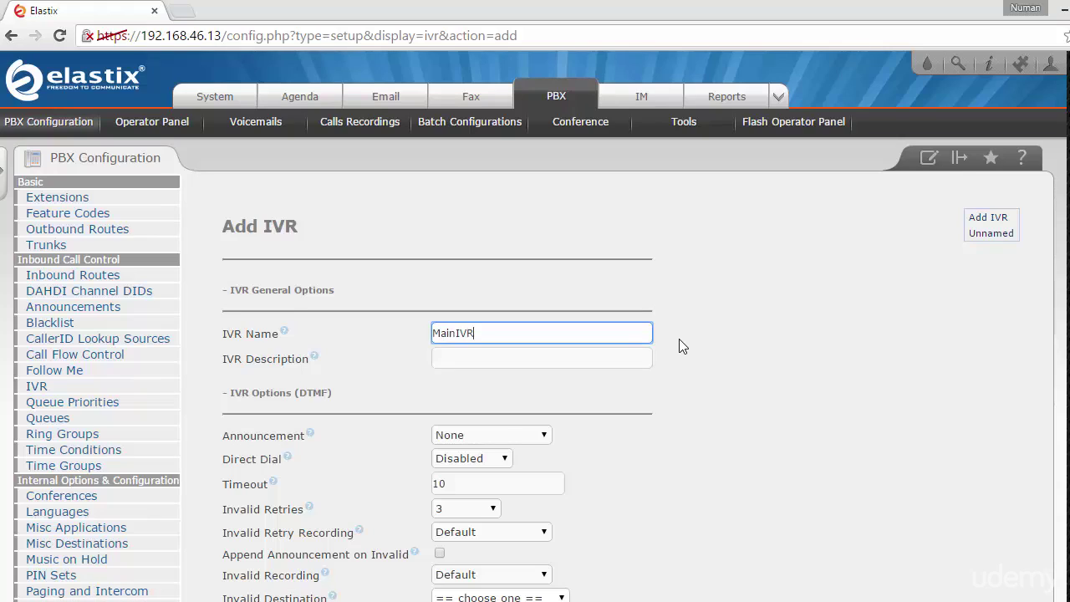
{"action": "left_click", "coordinate": [680, 339]}
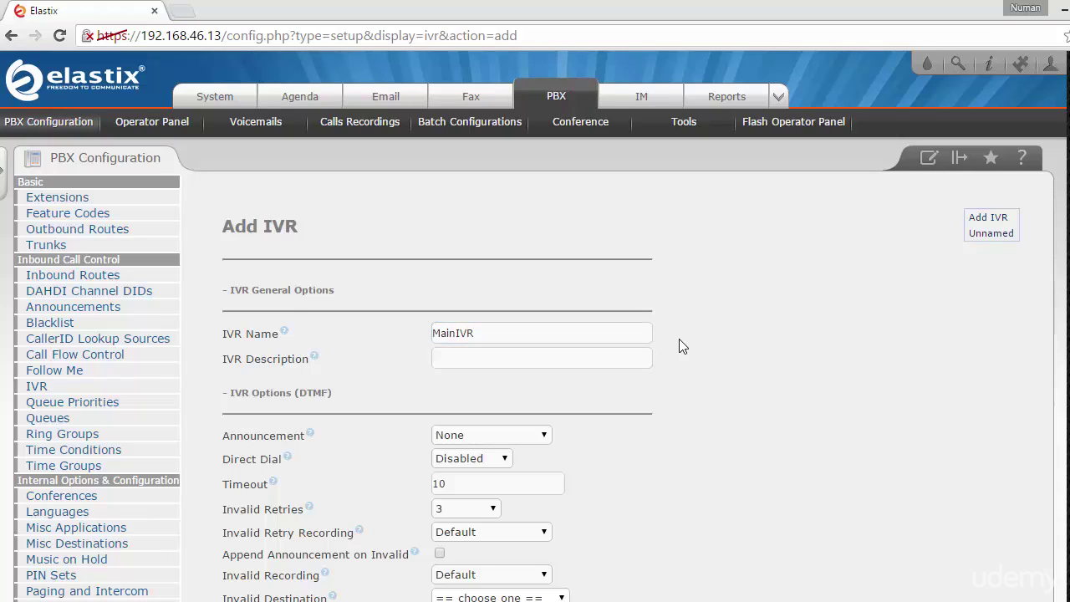
{"action": "left_click", "coordinate": [647, 359]}
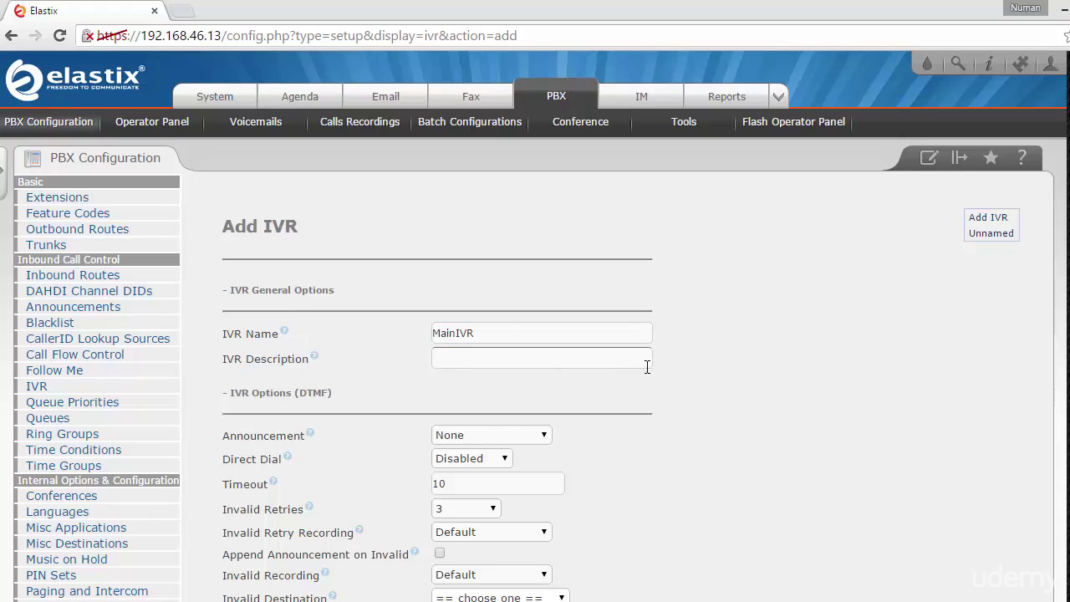
{"action": "left_click", "coordinate": [483, 360]}
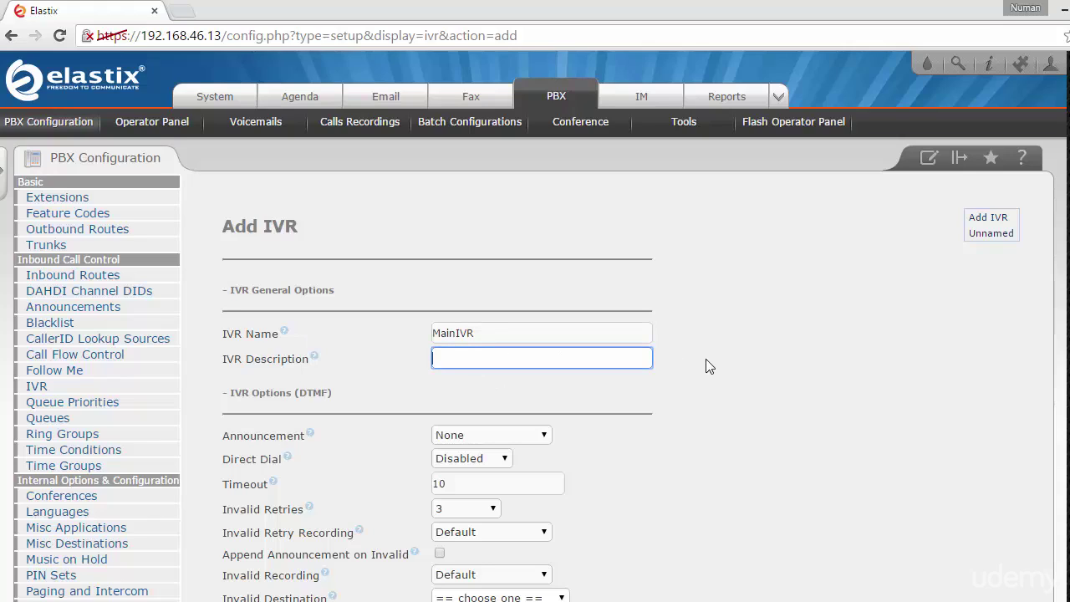
{"action": "type", "text": "This is "}
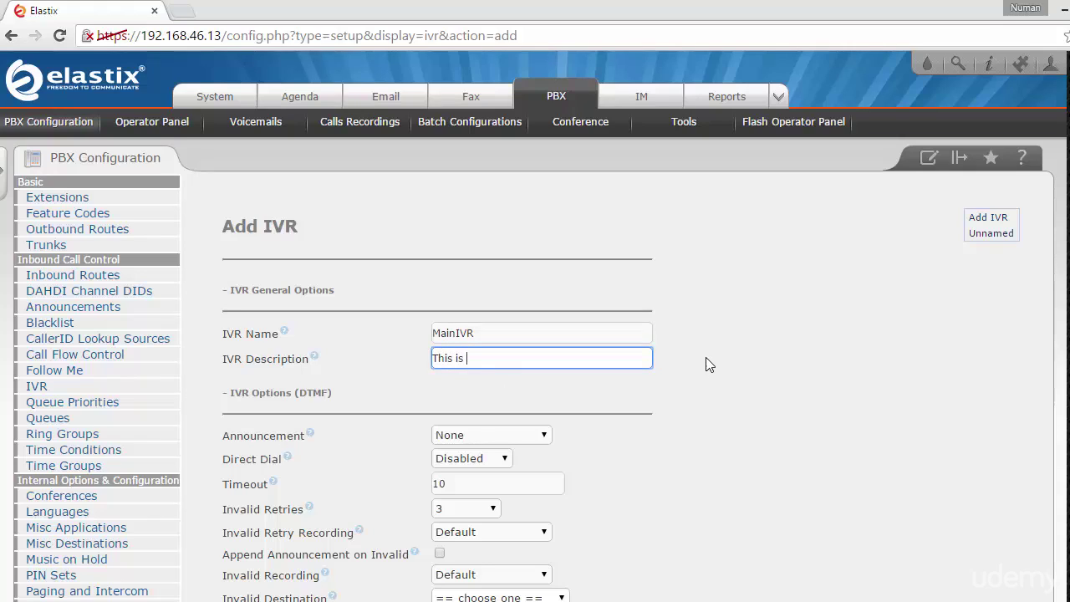
{"action": "type", "text": "the main "}
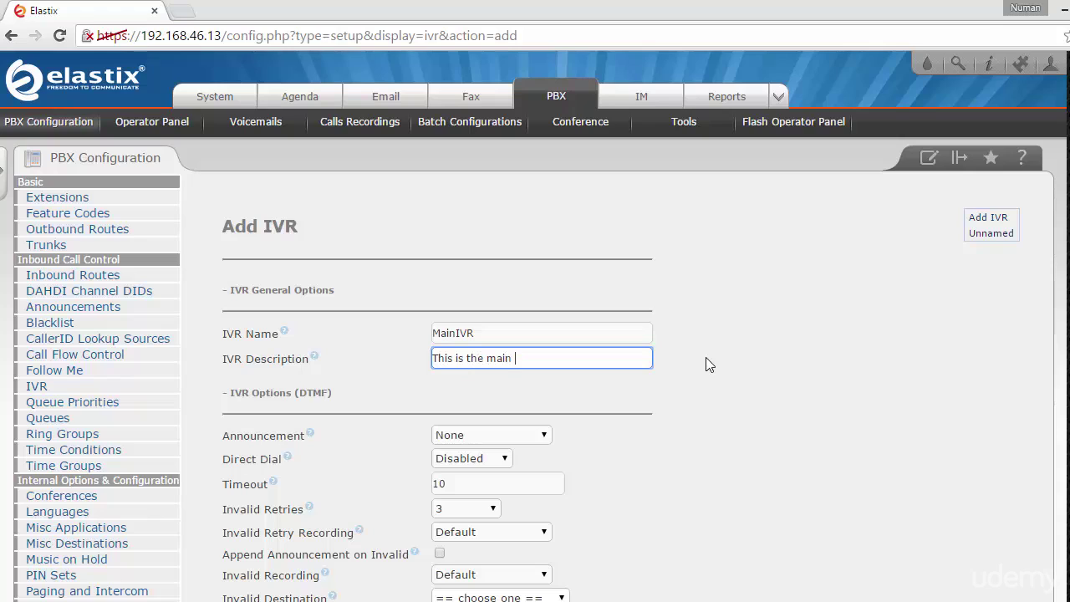
{"action": "type", "text": "IVR"}
Choose customer_service as the IVR's announcement recording.
{"action": "left_click", "coordinate": [694, 458]}
{"action": "scroll", "coordinate": [687, 462], "scroll_direction": "down", "scroll_amount": 1}
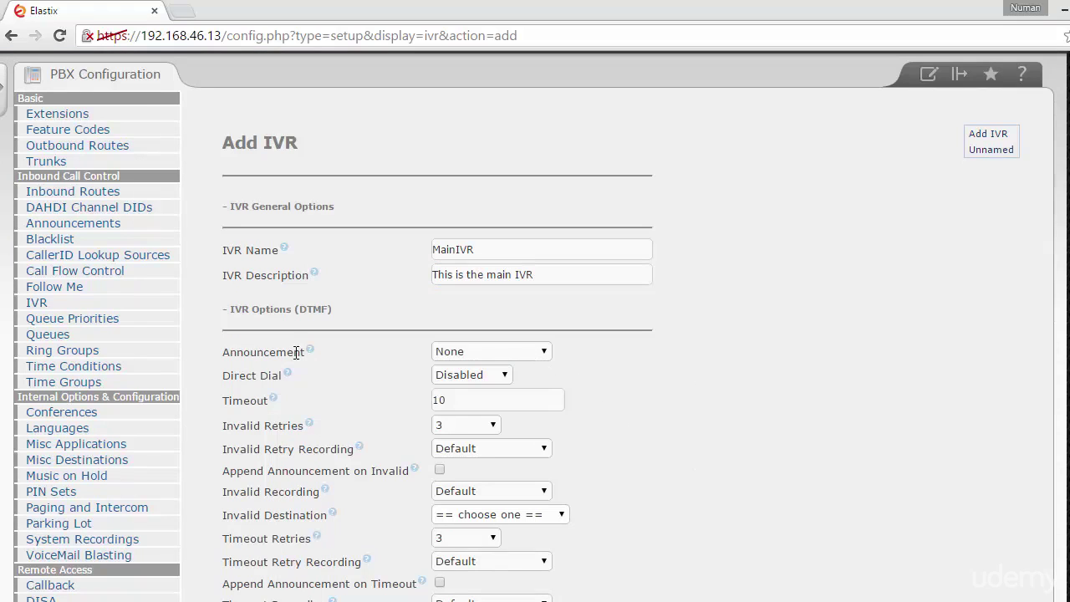
{"action": "left_click", "coordinate": [542, 358]}
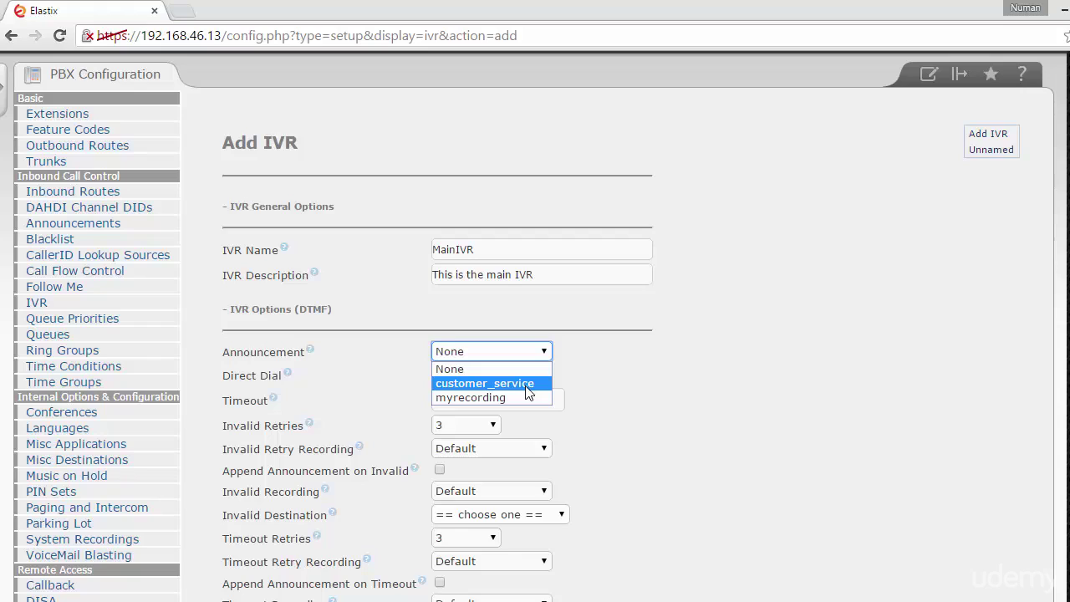
{"action": "left_click", "coordinate": [525, 386]}
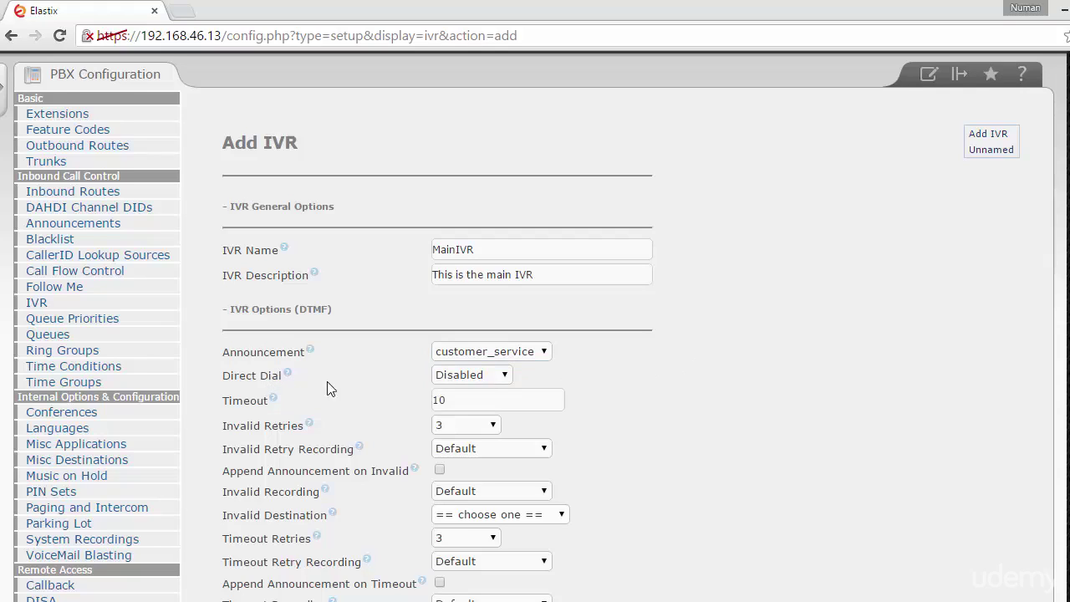
Set Direct Dial to Extensions.
{"action": "left_click", "coordinate": [505, 376]}
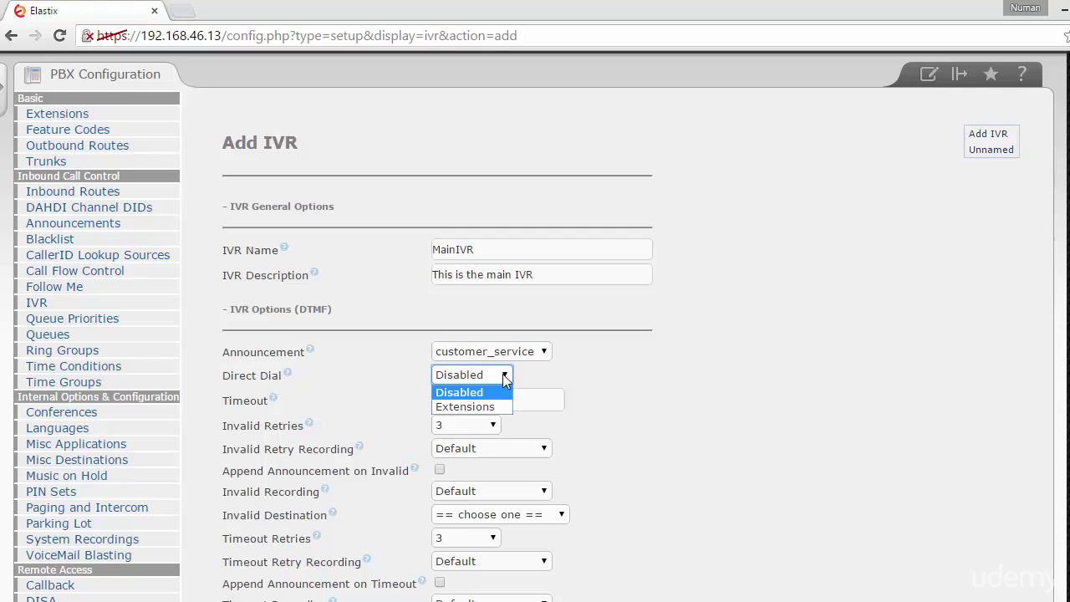
{"action": "left_click", "coordinate": [505, 377]}
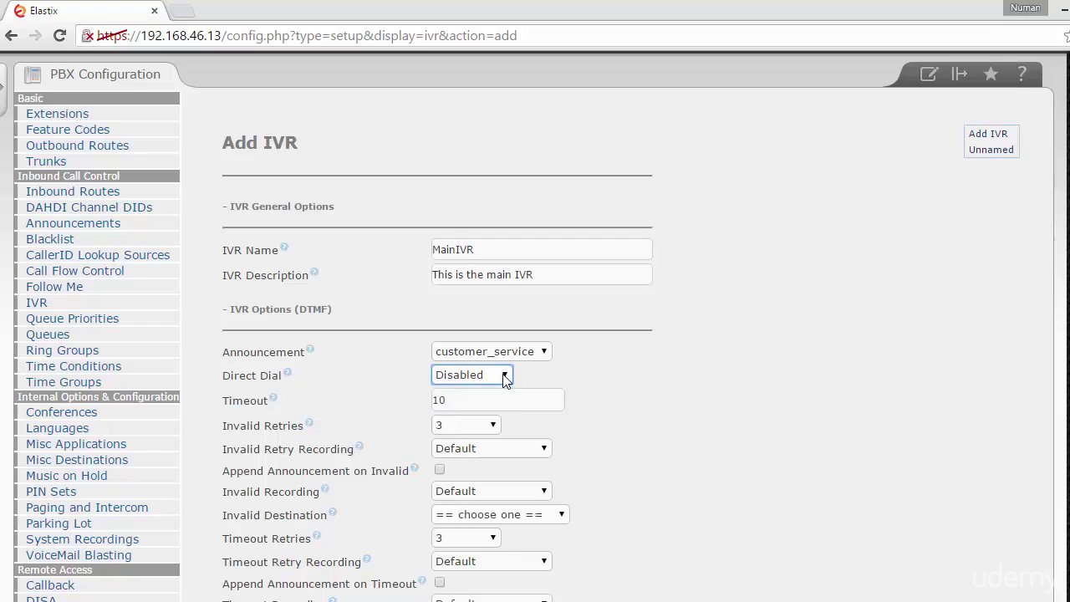
{"action": "left_click", "coordinate": [505, 376]}
{"action": "left_click", "coordinate": [496, 406]}
{"action": "left_click", "coordinate": [617, 375]}
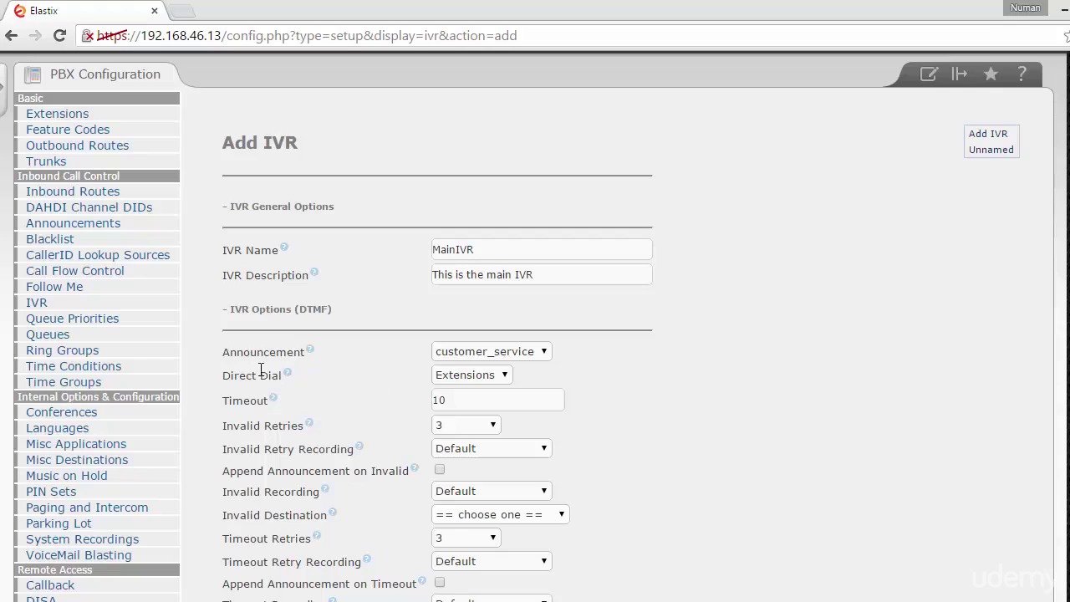
Switch Direct Dial back to Disabled.
{"action": "scroll", "coordinate": [682, 404], "scroll_direction": "down", "scroll_amount": 2}
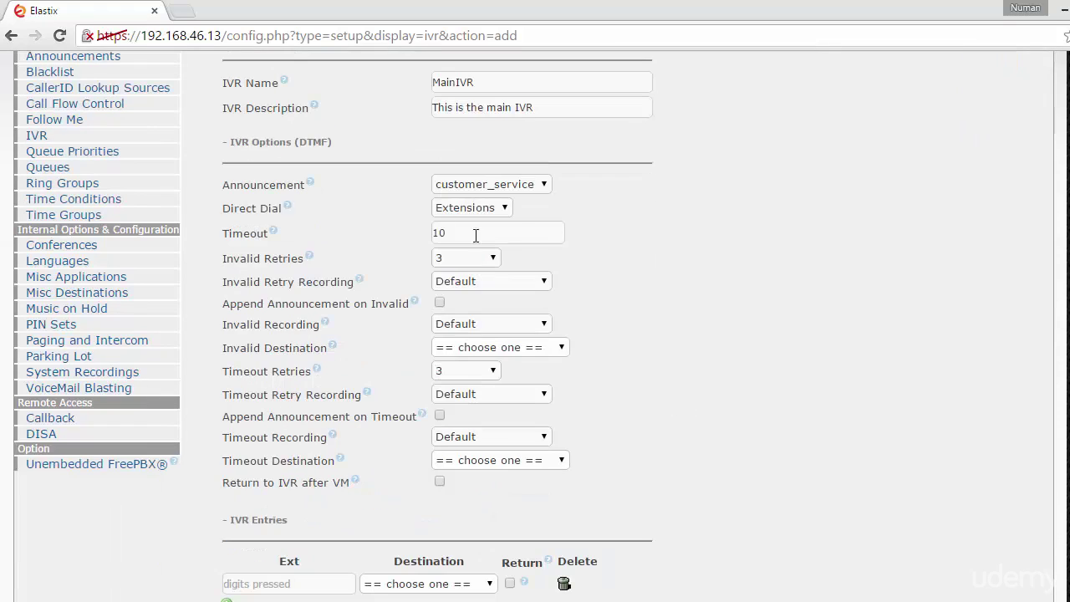
{"action": "left_click", "coordinate": [497, 213]}
{"action": "left_click", "coordinate": [489, 221]}
Leave Timeout at 10 and check the Invalid Destination list without choosing one.
{"action": "left_click", "coordinate": [452, 231]}
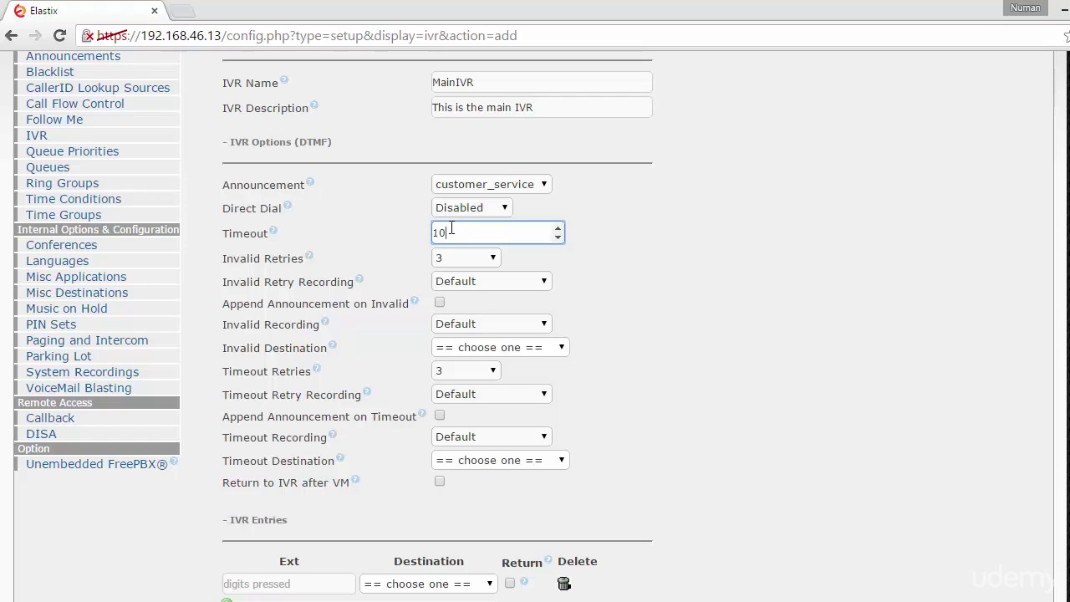
{"action": "left_click_drag", "start_coordinate": [451, 232], "coordinate": [406, 238]}
{"action": "left_click", "coordinate": [688, 276]}
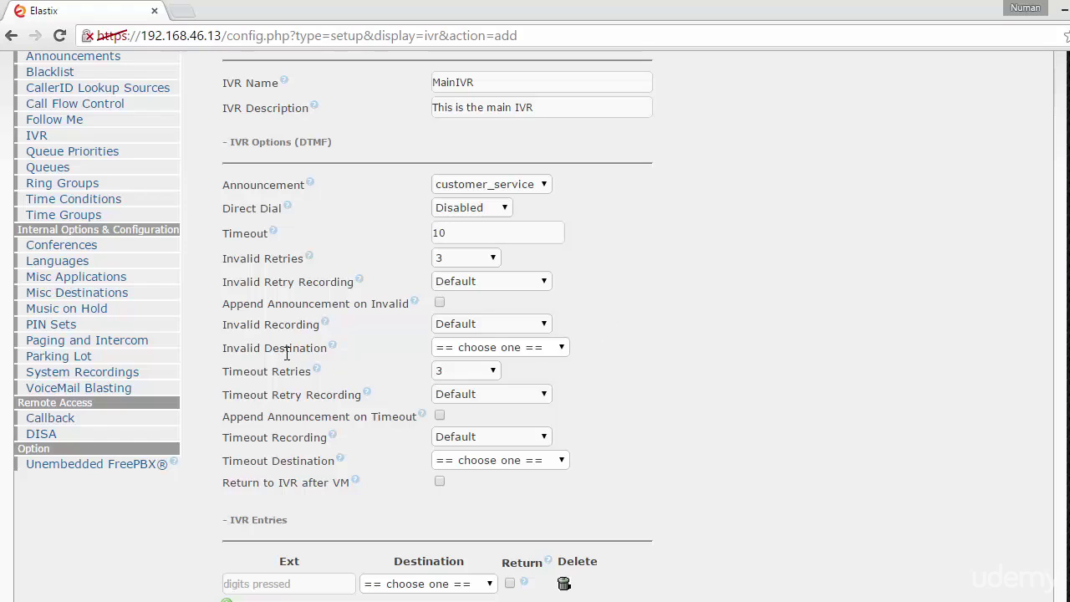
{"action": "left_click", "coordinate": [521, 350]}
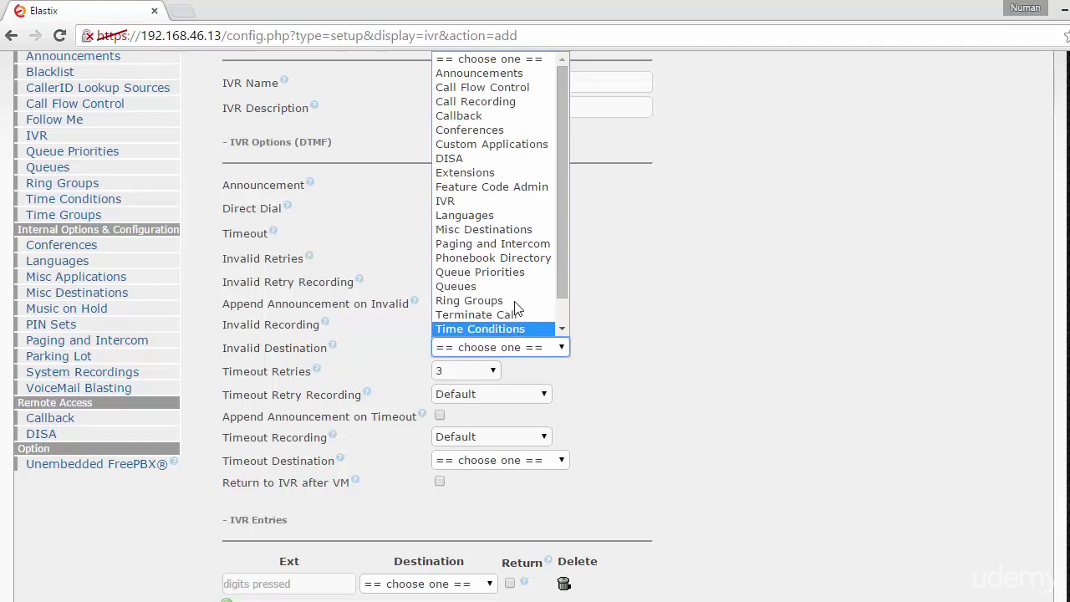
{"action": "left_click", "coordinate": [689, 326]}
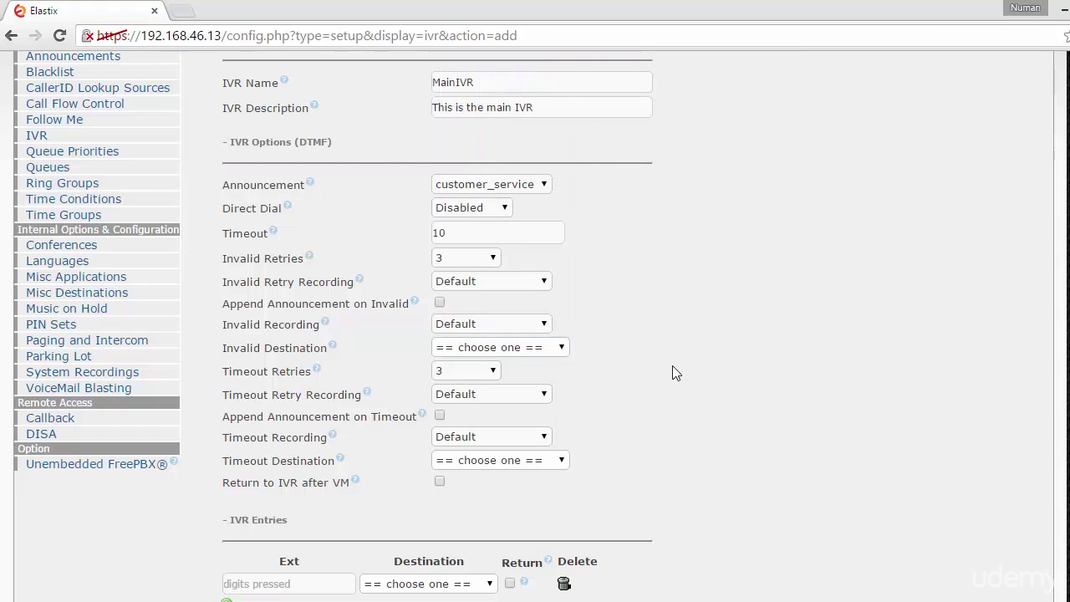
Enter menu key 1 and initially route it to the Managing Director extension.
{"action": "scroll", "coordinate": [672, 365], "scroll_direction": "down", "scroll_amount": 2}
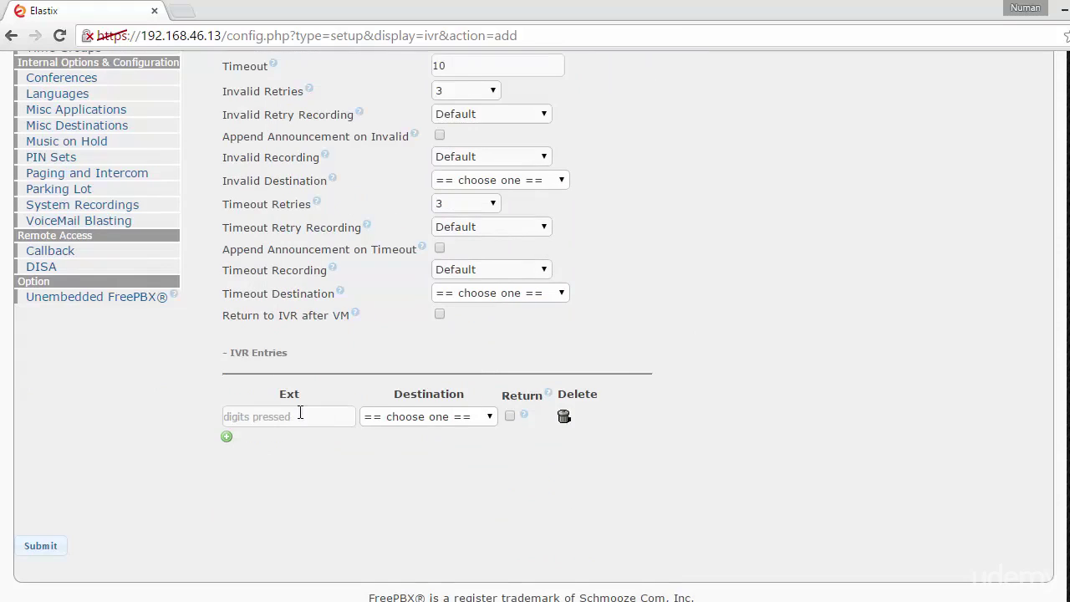
{"action": "left_click", "coordinate": [257, 416]}
{"action": "type", "text": "1"}
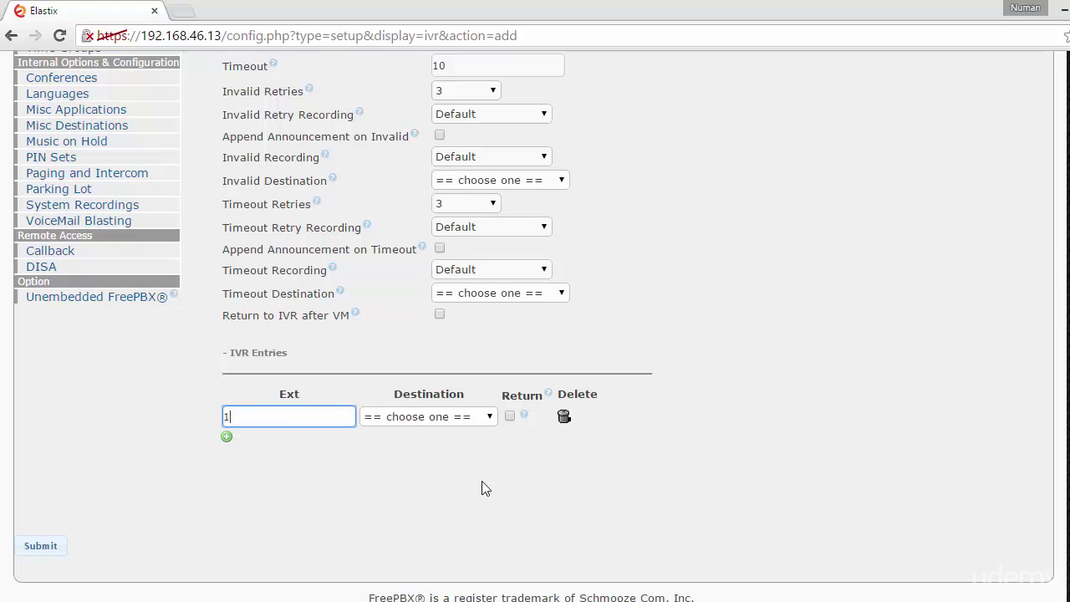
{"action": "left_click", "coordinate": [482, 488]}
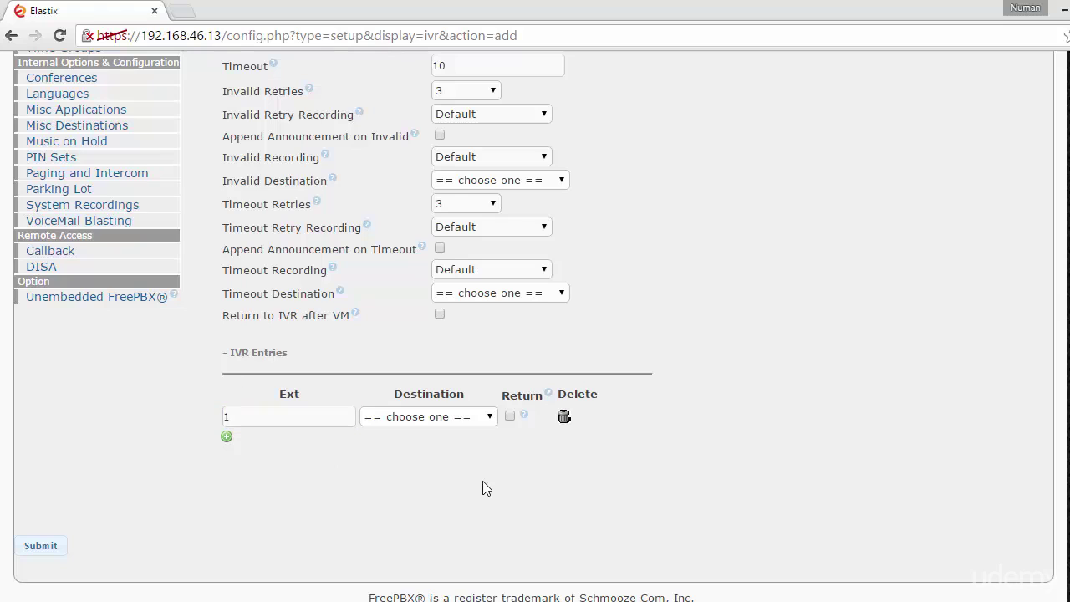
{"action": "left_click", "coordinate": [431, 418]}
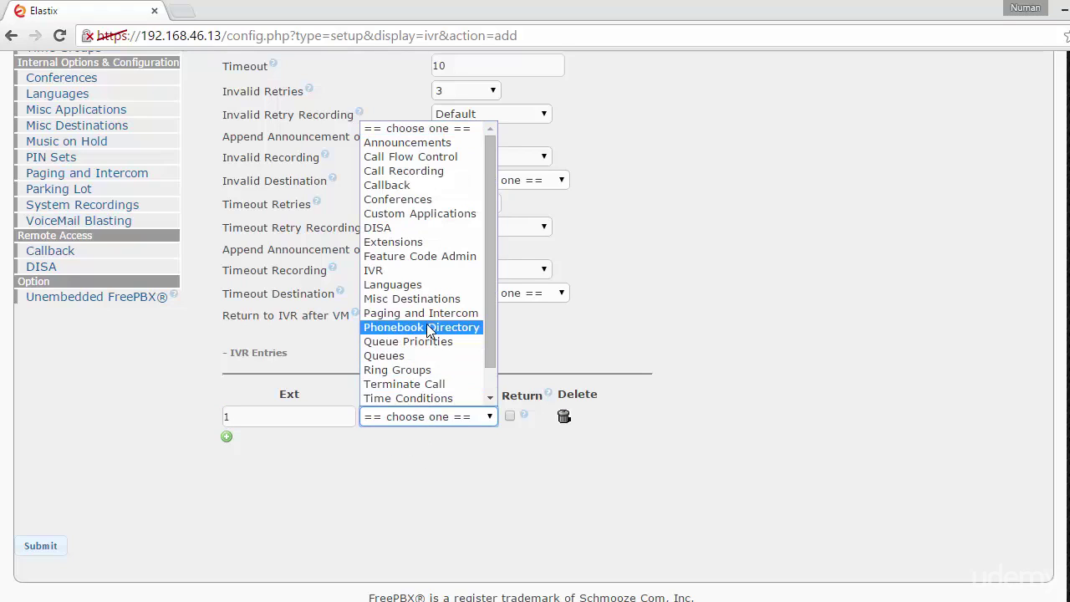
{"action": "left_click", "coordinate": [420, 244]}
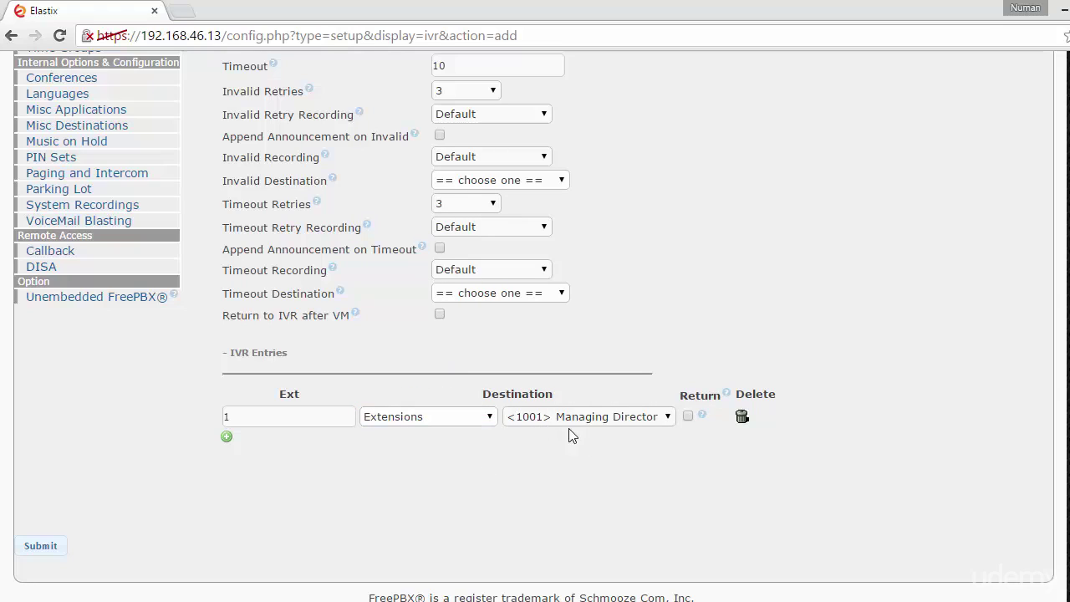
{"action": "left_click", "coordinate": [625, 418]}
{"action": "left_click", "coordinate": [631, 420]}
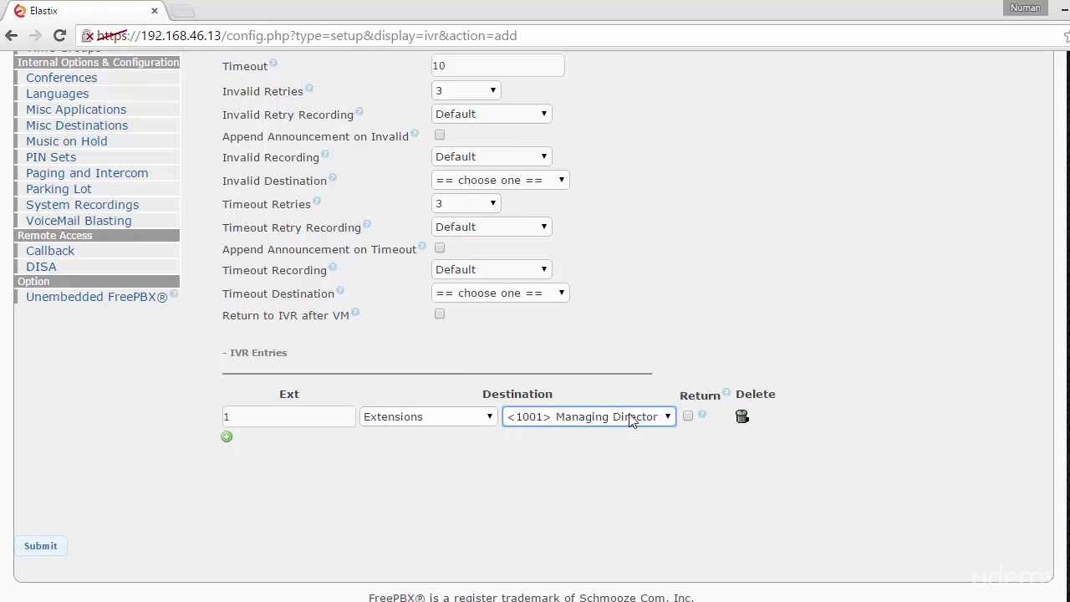
{"action": "left_click", "coordinate": [431, 479]}
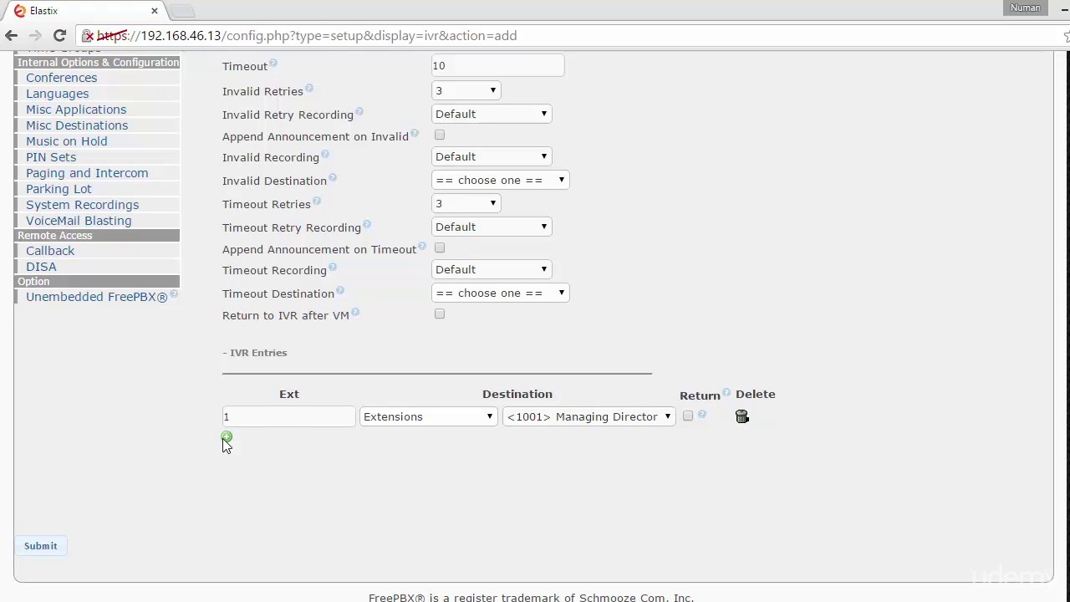
Add a second entry row and change key 1's destination to Ring Groups > Sales RG <600>.
{"action": "left_click", "coordinate": [225, 438]}
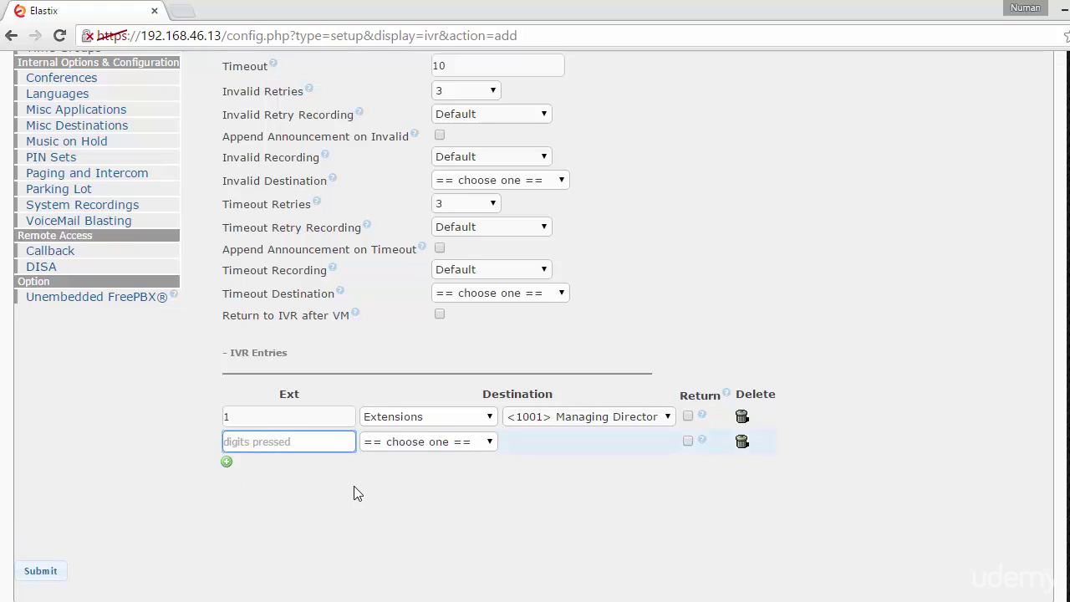
{"action": "left_click", "coordinate": [258, 417]}
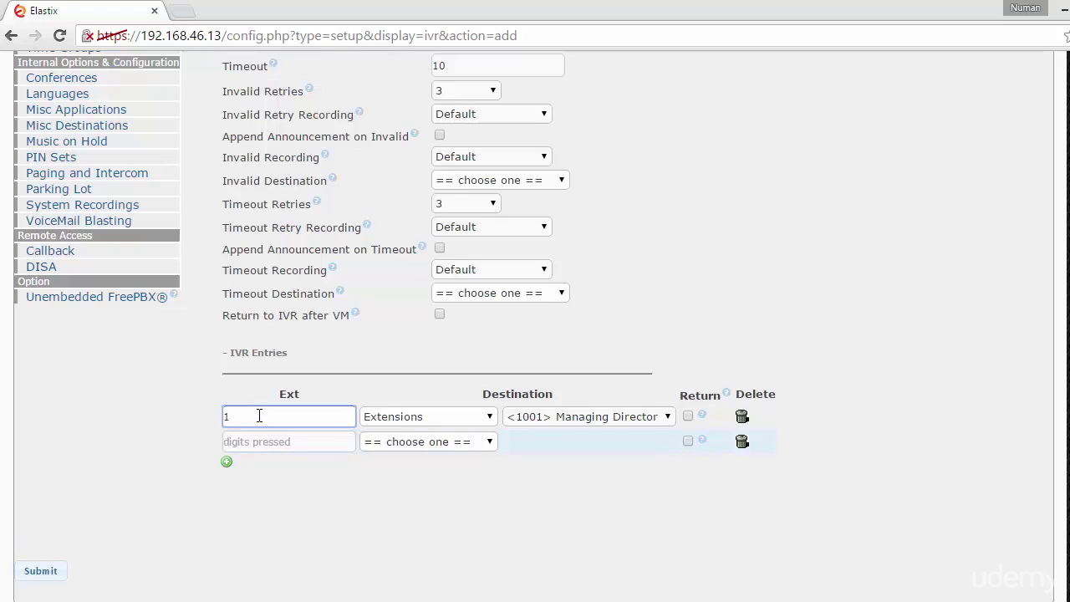
{"action": "left_click", "coordinate": [406, 420]}
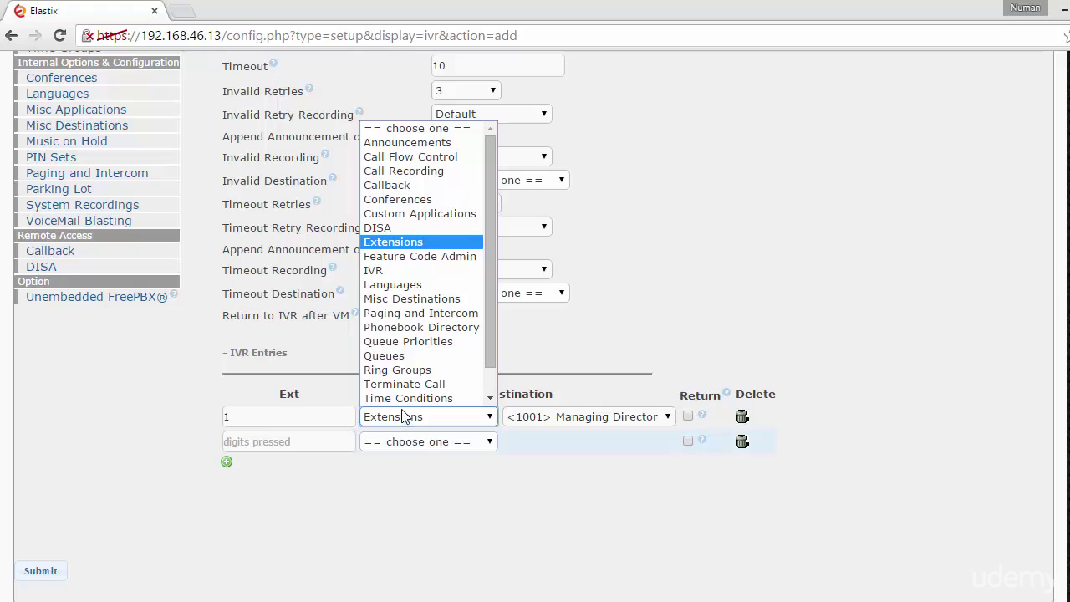
{"action": "left_click", "coordinate": [426, 370]}
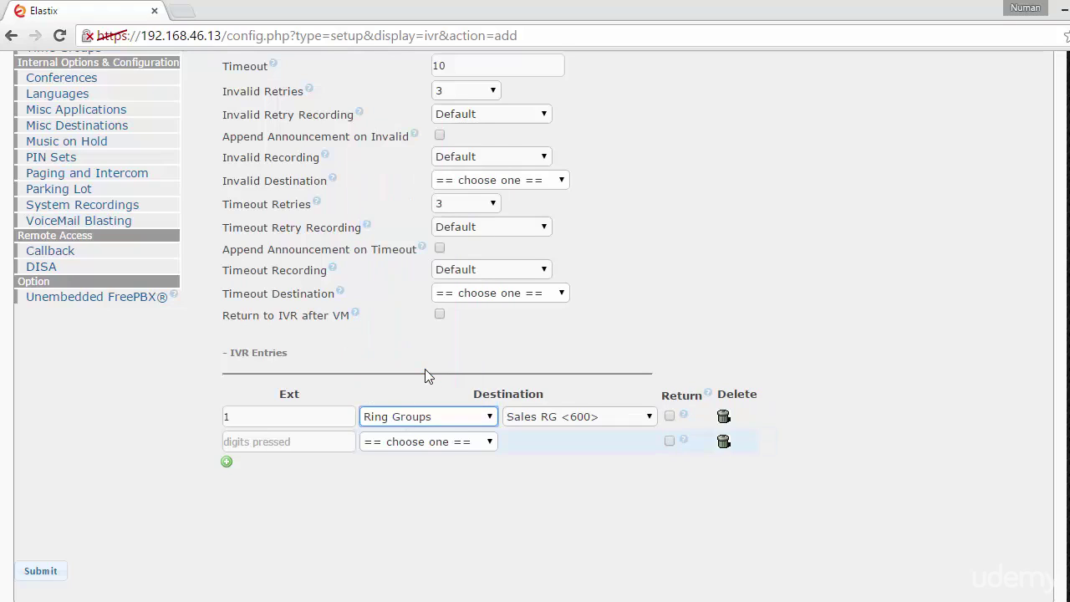
{"action": "left_click", "coordinate": [579, 418]}
{"action": "left_click", "coordinate": [579, 418]}
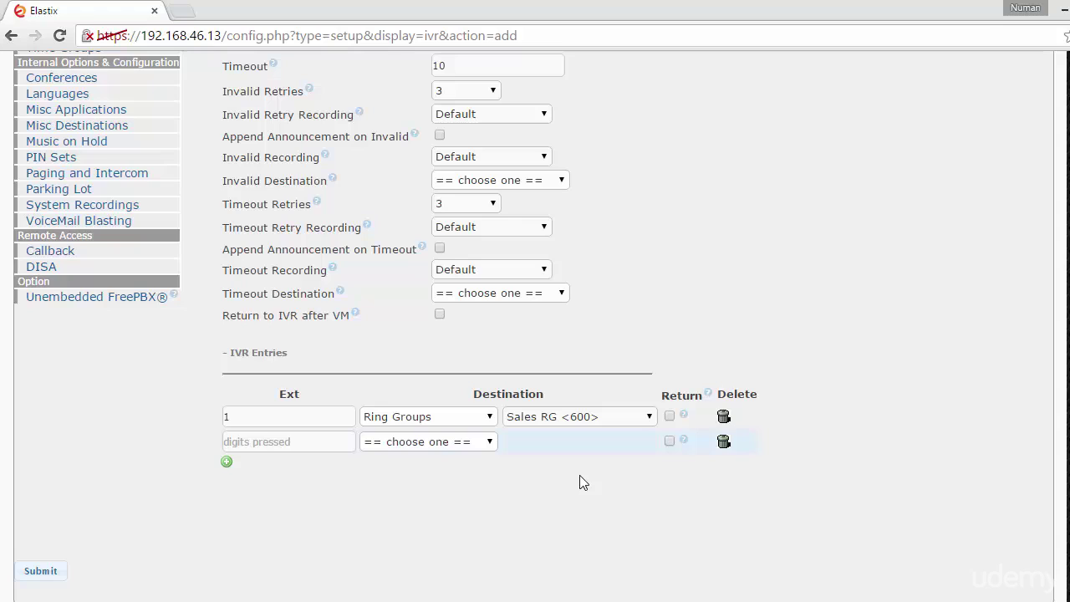
Route menu key 2 to the <1001> Managing Director extension.
{"action": "left_click", "coordinate": [248, 443]}
{"action": "type", "text": "2"}
{"action": "left_click", "coordinate": [385, 530]}
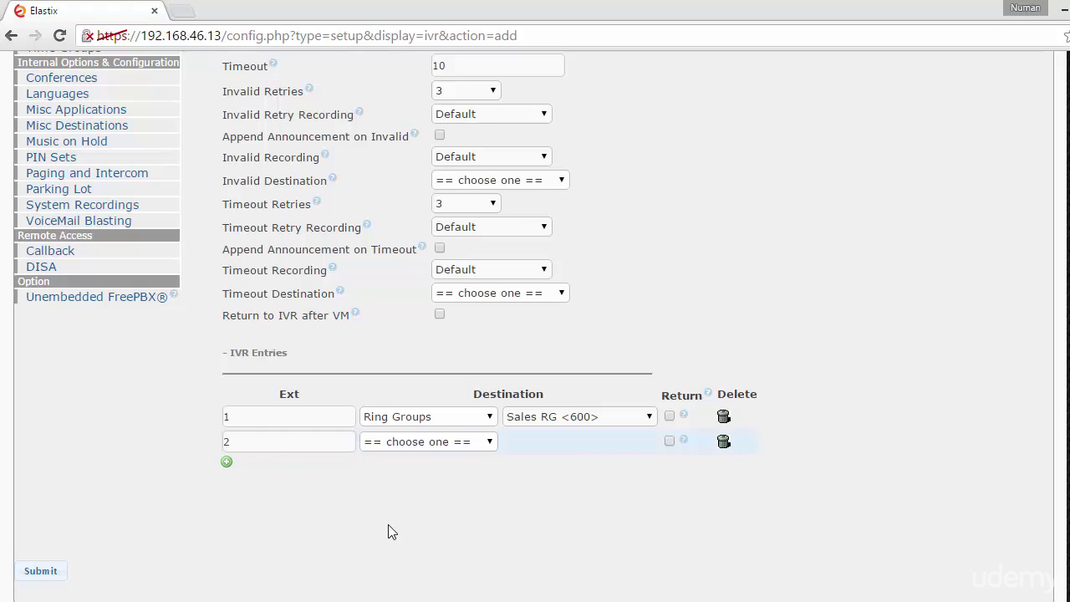
{"action": "left_click", "coordinate": [427, 443]}
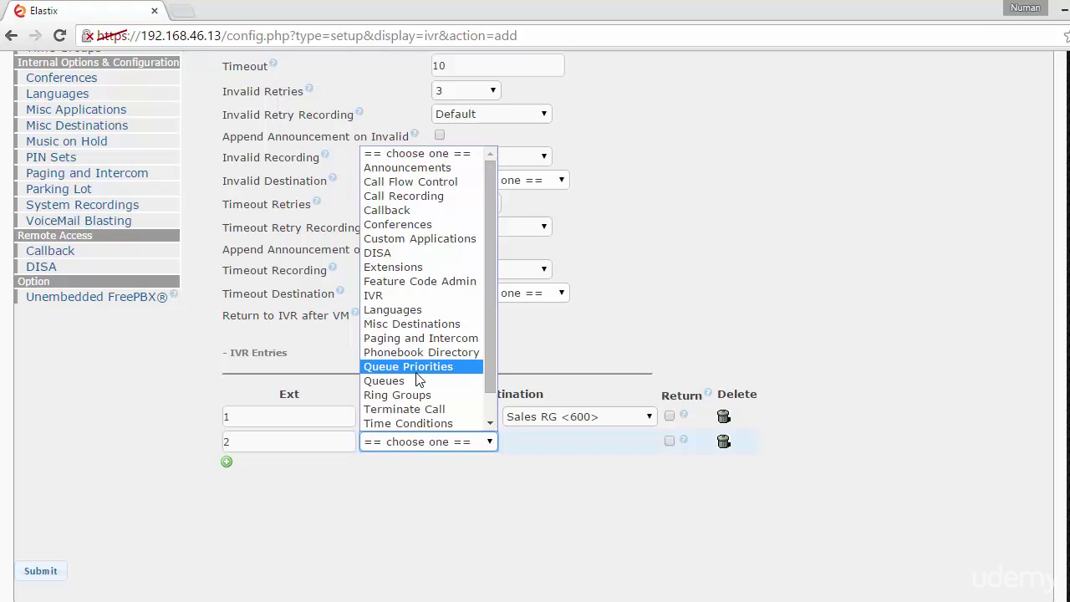
{"action": "left_click", "coordinate": [410, 268]}
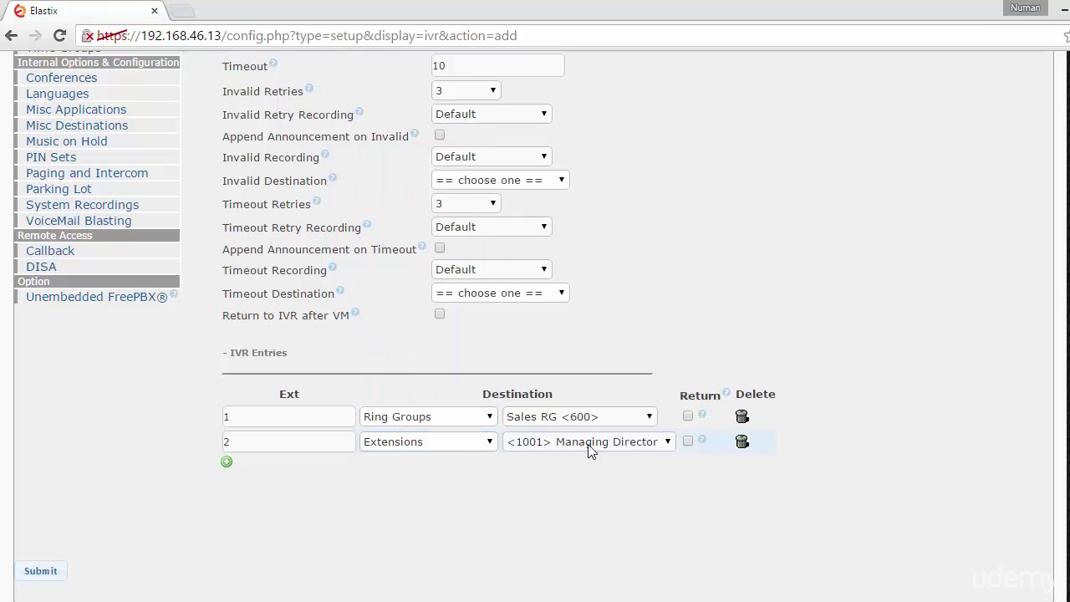
Add a third entry sending key 3 to the <1002> Accountant extension.
{"action": "left_click", "coordinate": [226, 461]}
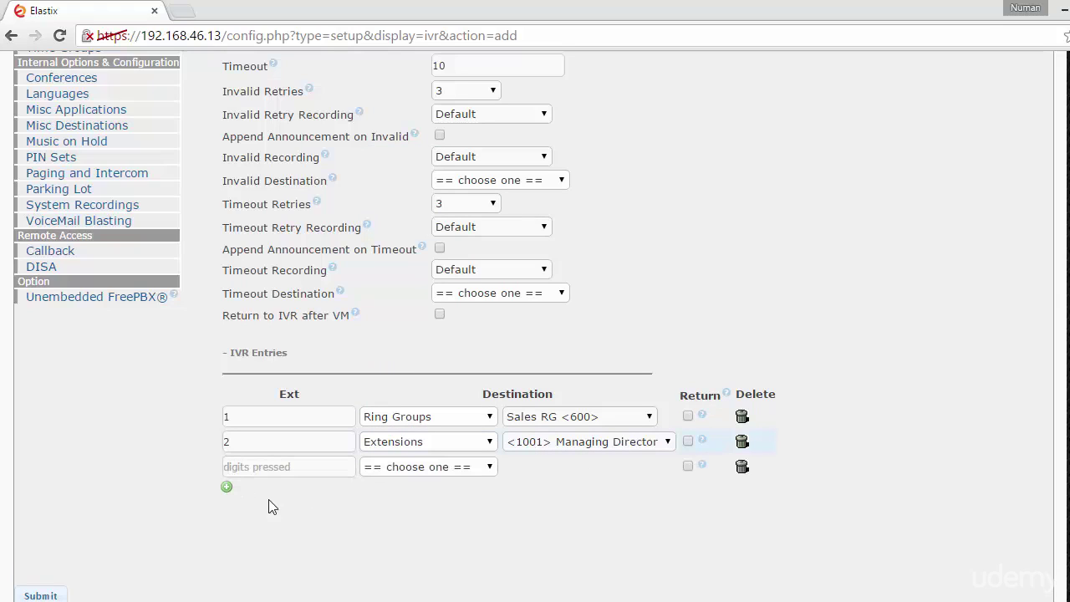
{"action": "left_click", "coordinate": [256, 466]}
{"action": "type", "text": "3"}
{"action": "left_click", "coordinate": [405, 502]}
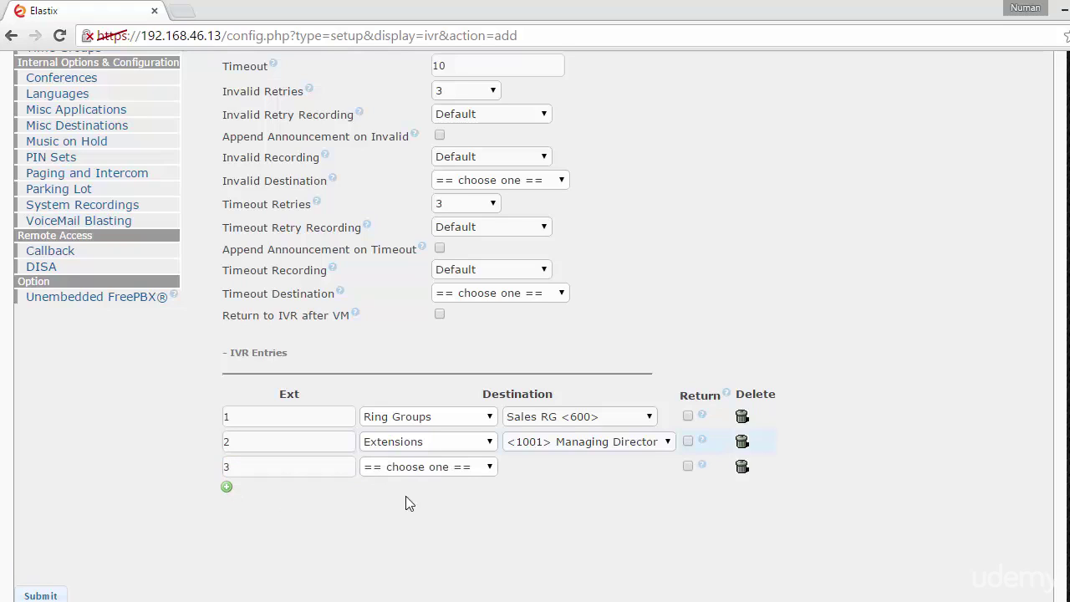
{"action": "left_click", "coordinate": [452, 472]}
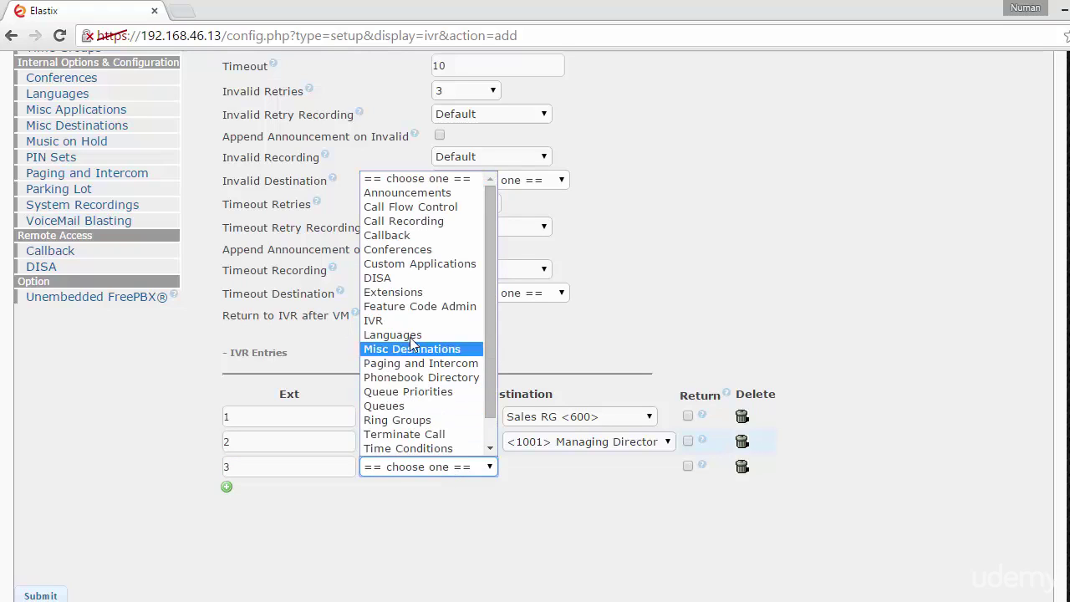
{"action": "left_click", "coordinate": [405, 289]}
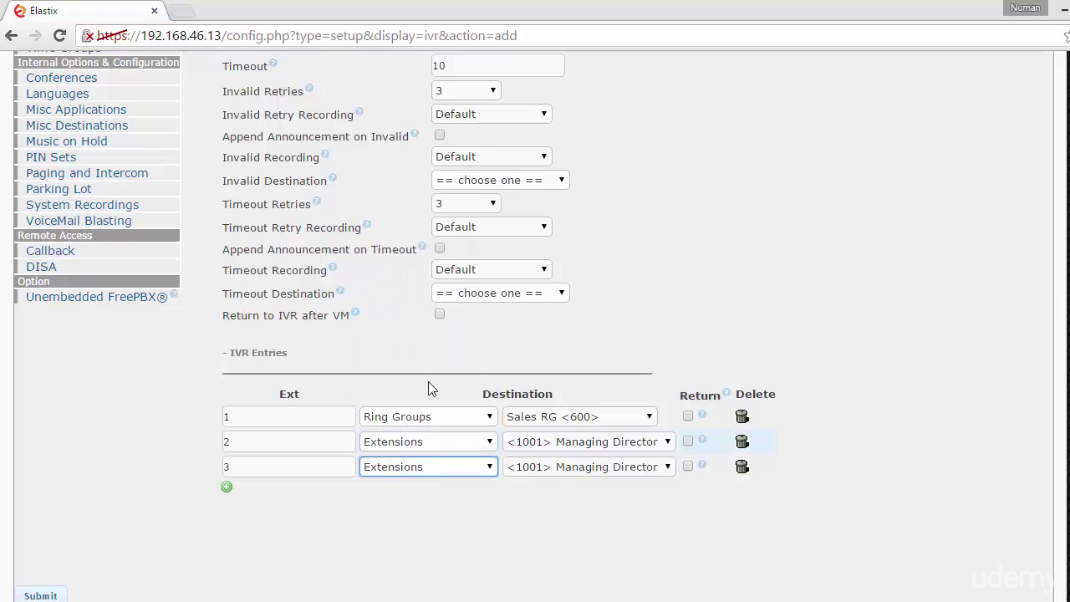
{"action": "left_click", "coordinate": [598, 468]}
{"action": "left_click", "coordinate": [598, 502]}
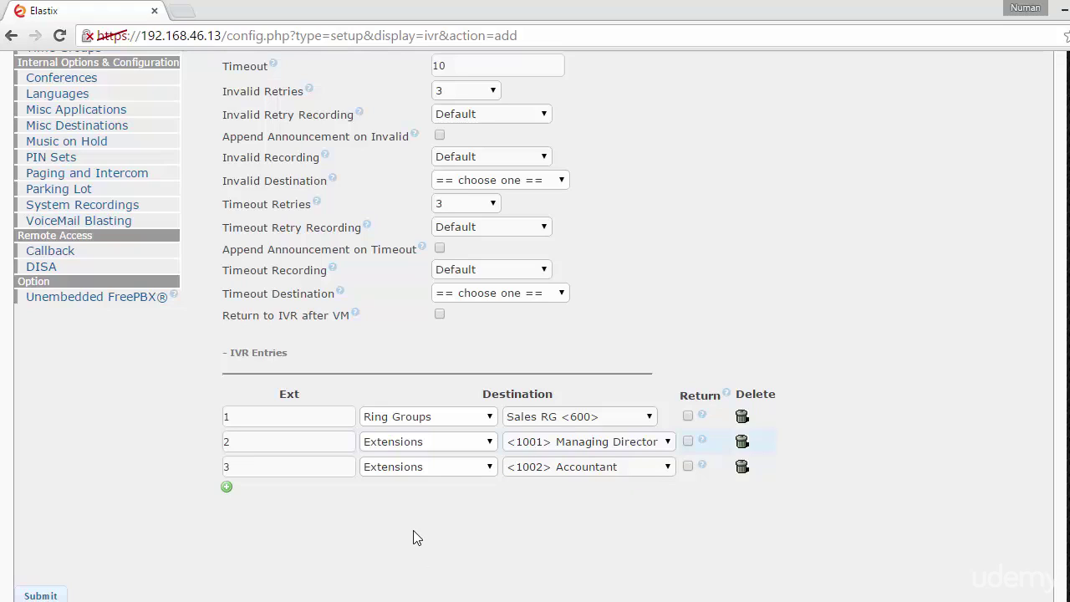
After a failed save, set Invalid Destination to Extensions > <1001> Managing Director.
{"action": "scroll", "coordinate": [413, 530], "scroll_direction": "down", "scroll_amount": 2}
{"action": "left_click", "coordinate": [40, 516]}
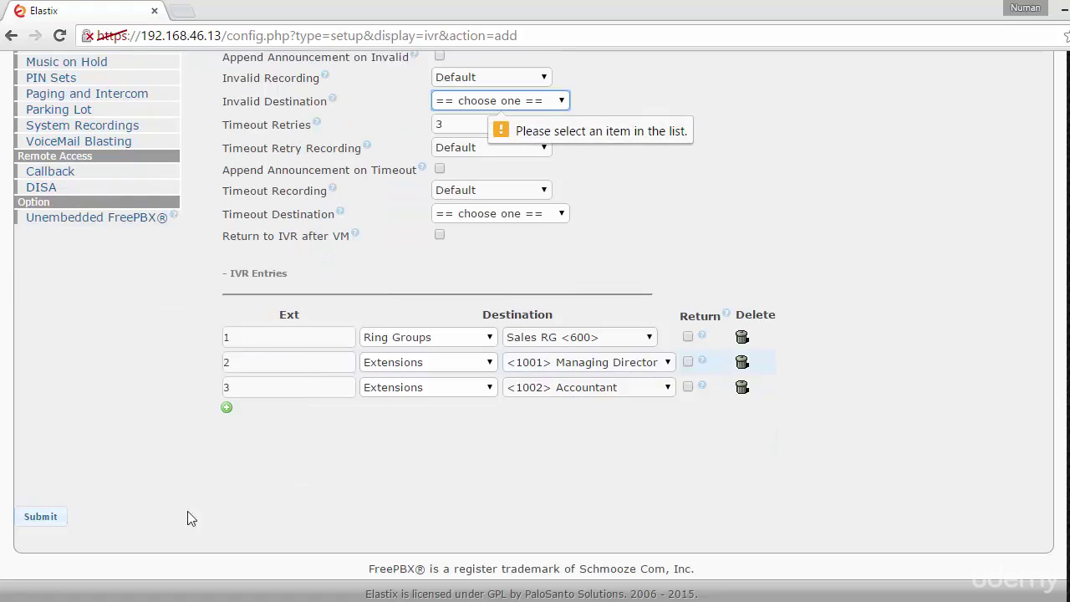
{"action": "scroll", "coordinate": [383, 492], "scroll_direction": "up", "scroll_amount": 1}
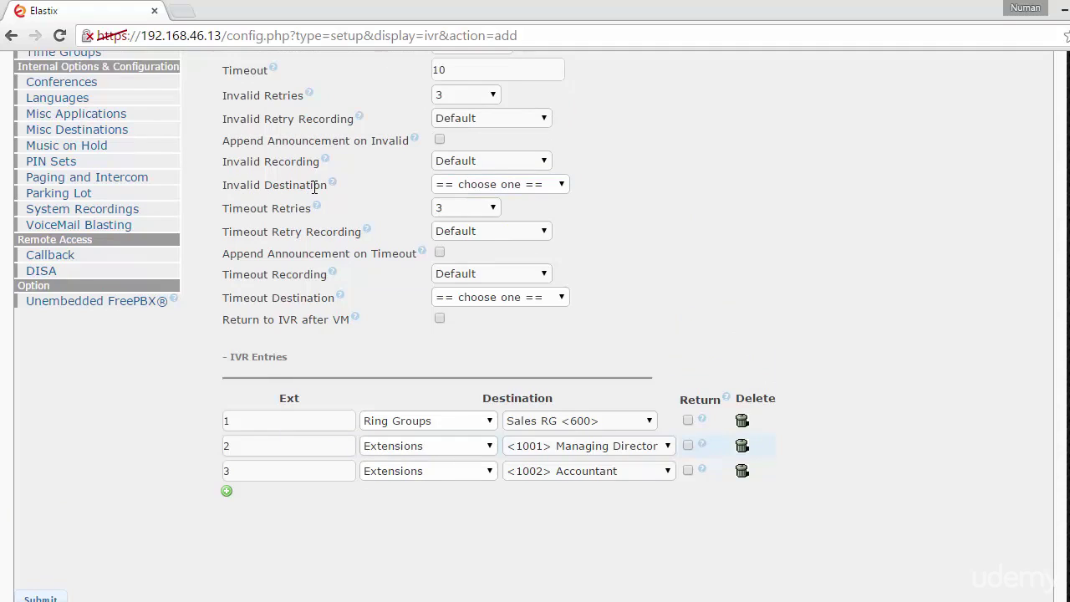
{"action": "left_click", "coordinate": [548, 187]}
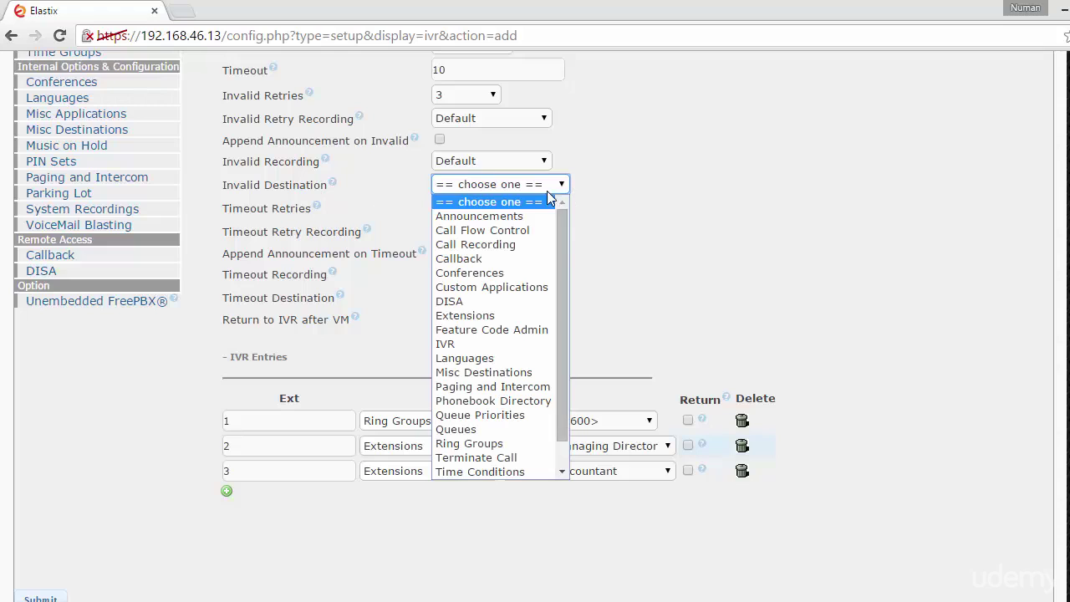
{"action": "left_click_drag", "start_coordinate": [565, 243], "coordinate": [556, 218]}
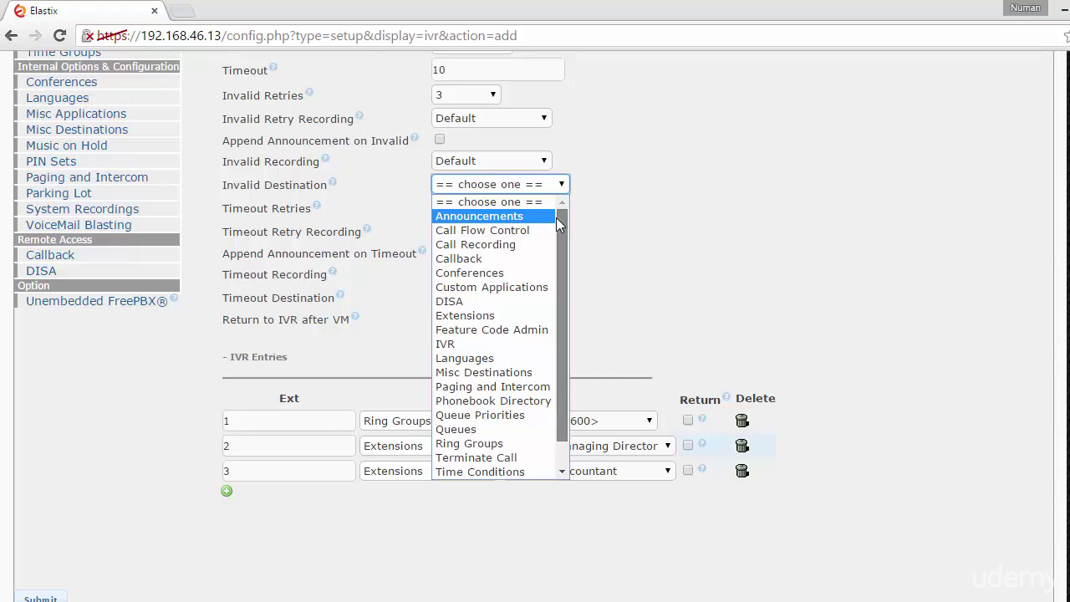
{"action": "left_click", "coordinate": [497, 315]}
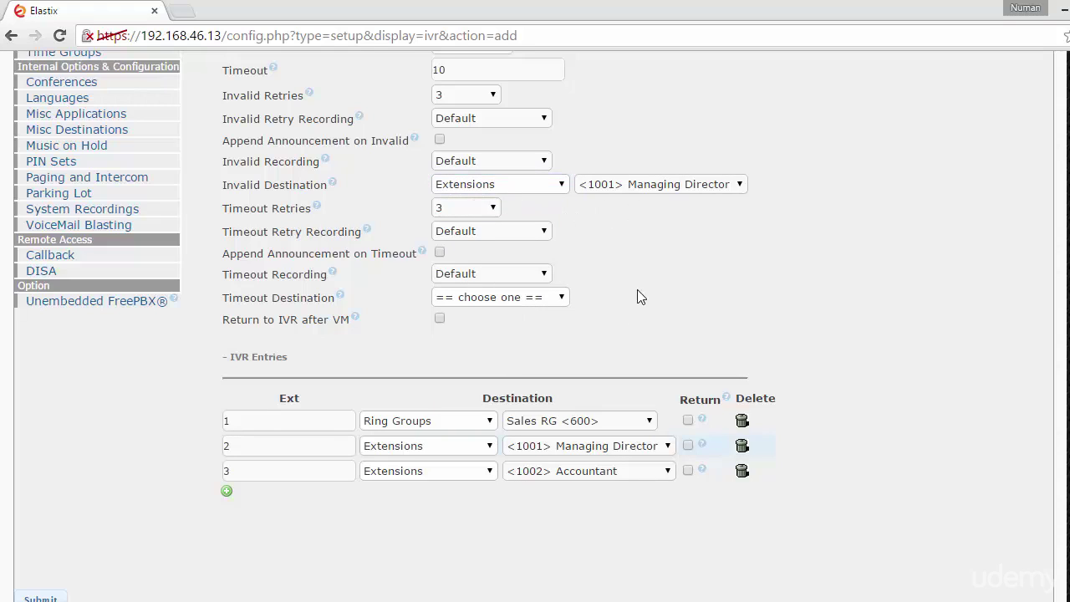
Set Timeout Destination to Extensions > <1001> Managing Director and save MainIVR.
{"action": "scroll", "coordinate": [163, 493], "scroll_direction": "down", "scroll_amount": 1}
{"action": "left_click", "coordinate": [38, 518]}
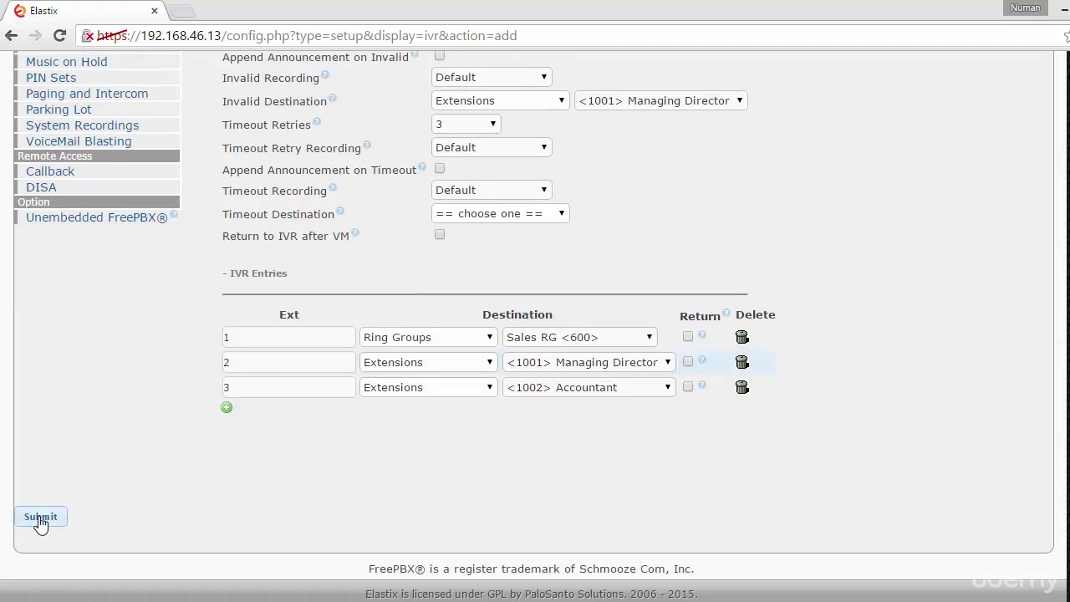
{"action": "left_click", "coordinate": [543, 215]}
{"action": "left_click", "coordinate": [512, 344]}
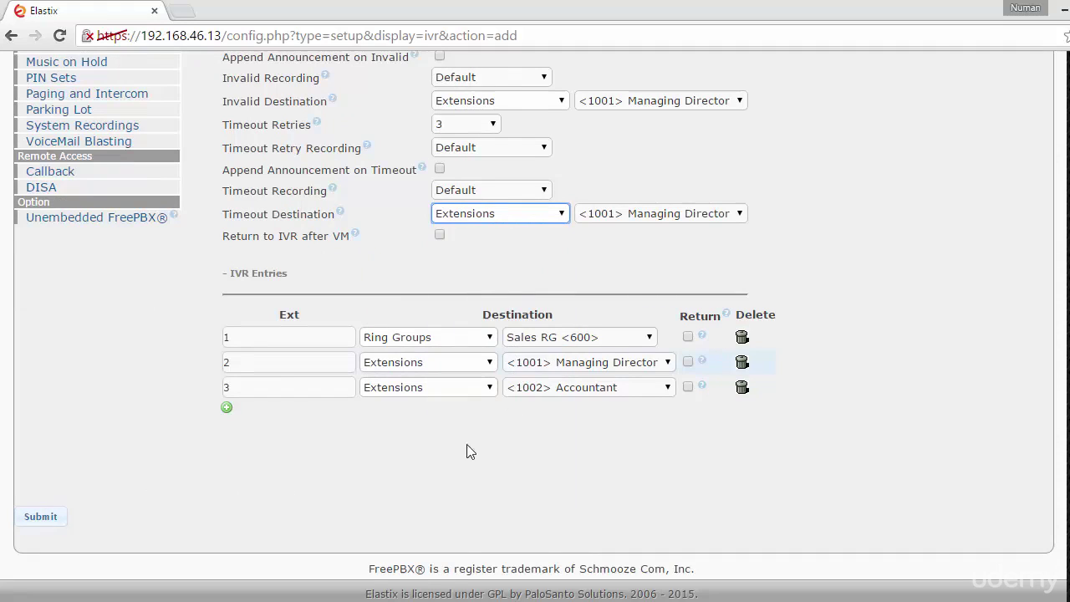
Save and apply the config, then loop Invalid Destination back to IVR > MainIVR.
{"action": "left_click", "coordinate": [40, 519]}
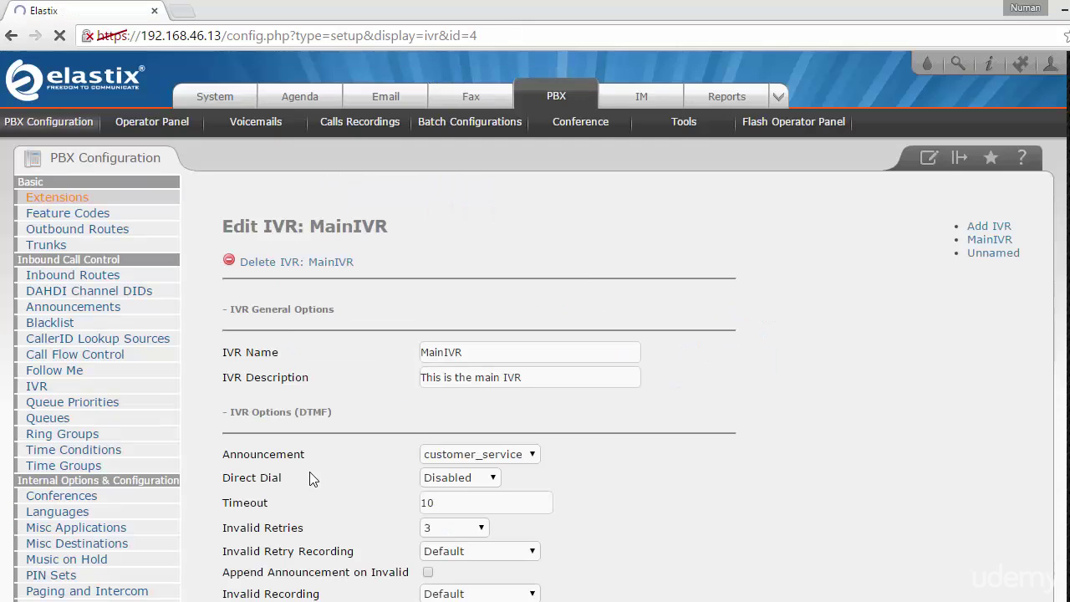
{"action": "left_click", "coordinate": [638, 194]}
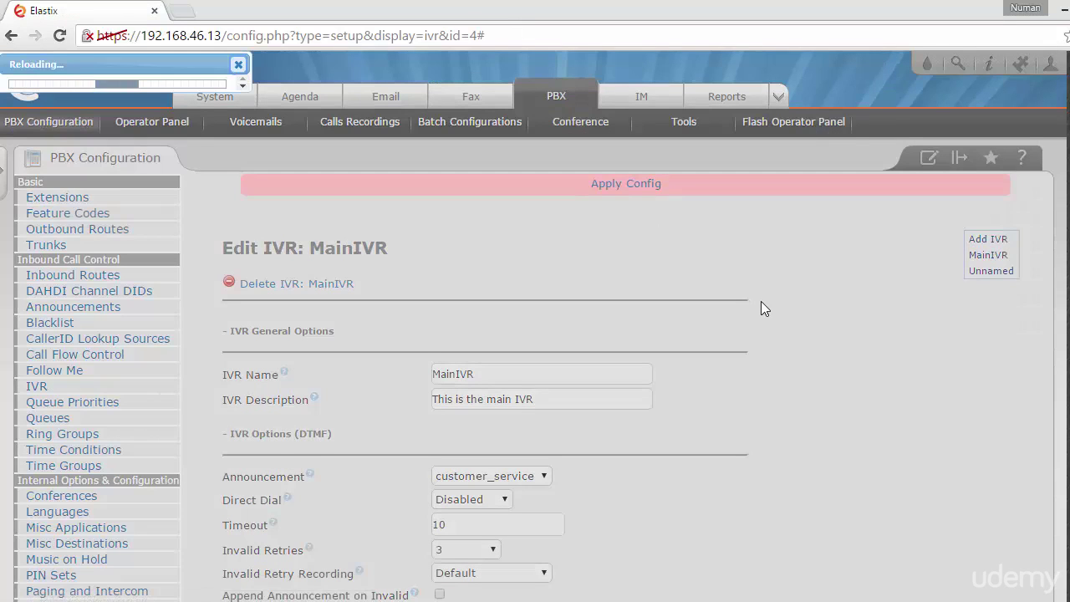
{"action": "scroll", "coordinate": [762, 305], "scroll_direction": "down", "scroll_amount": 3}
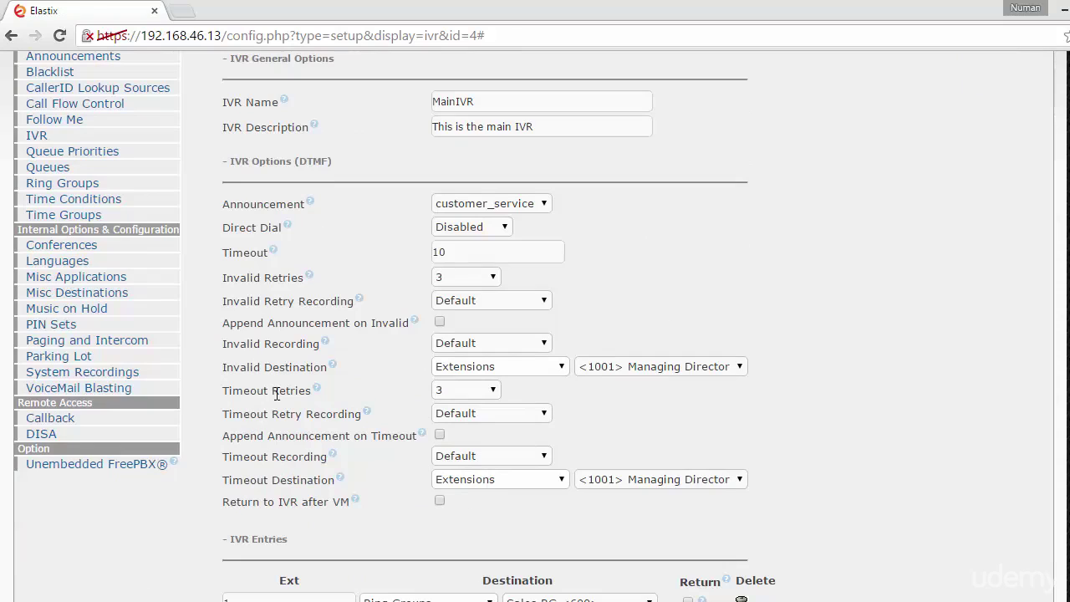
{"action": "left_click", "coordinate": [522, 373]}
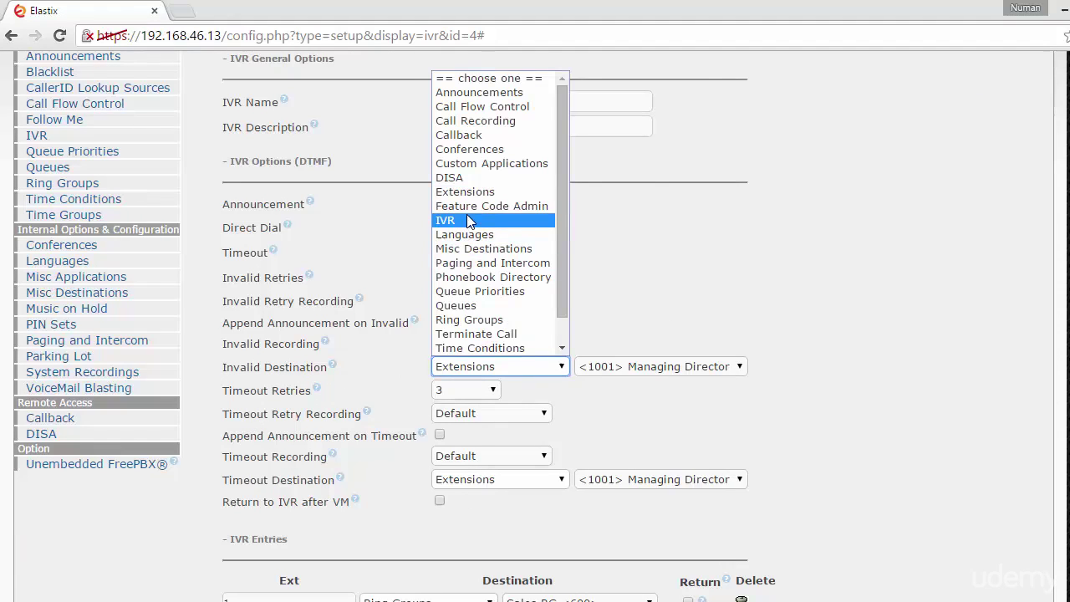
{"action": "left_click", "coordinate": [469, 220]}
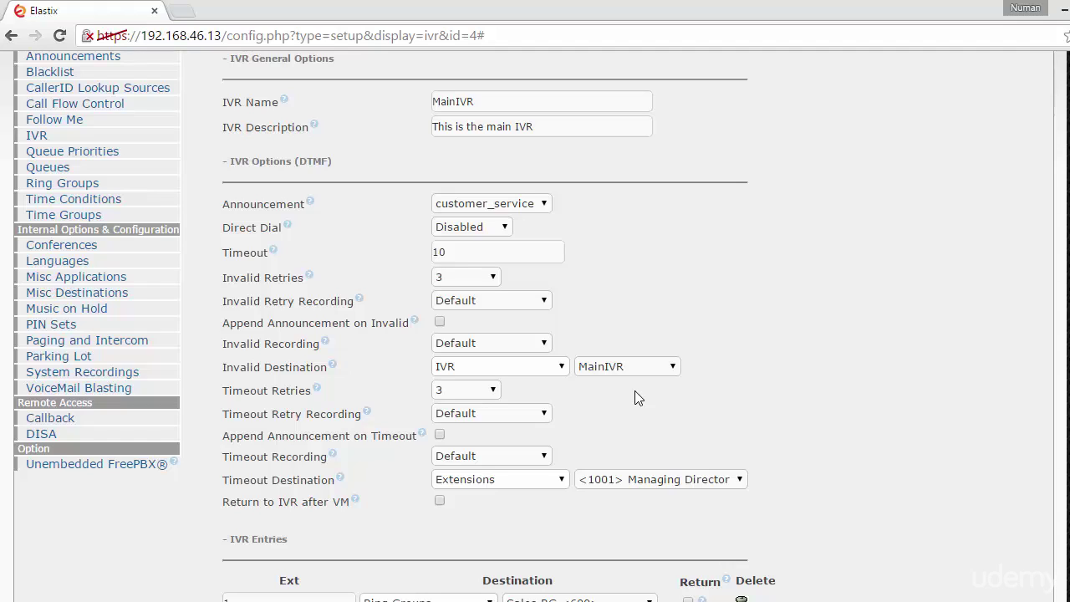
Loop the Timeout Destination back to IVR > MainIVR.
{"action": "left_click", "coordinate": [533, 479]}
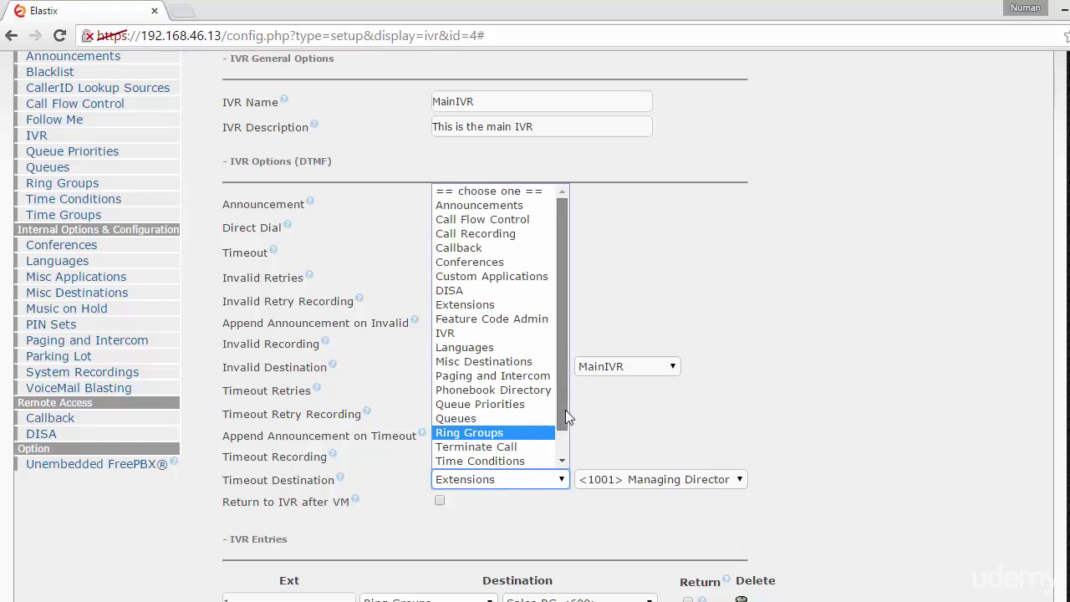
{"action": "scroll", "coordinate": [565, 409], "scroll_direction": "down", "scroll_amount": 1}
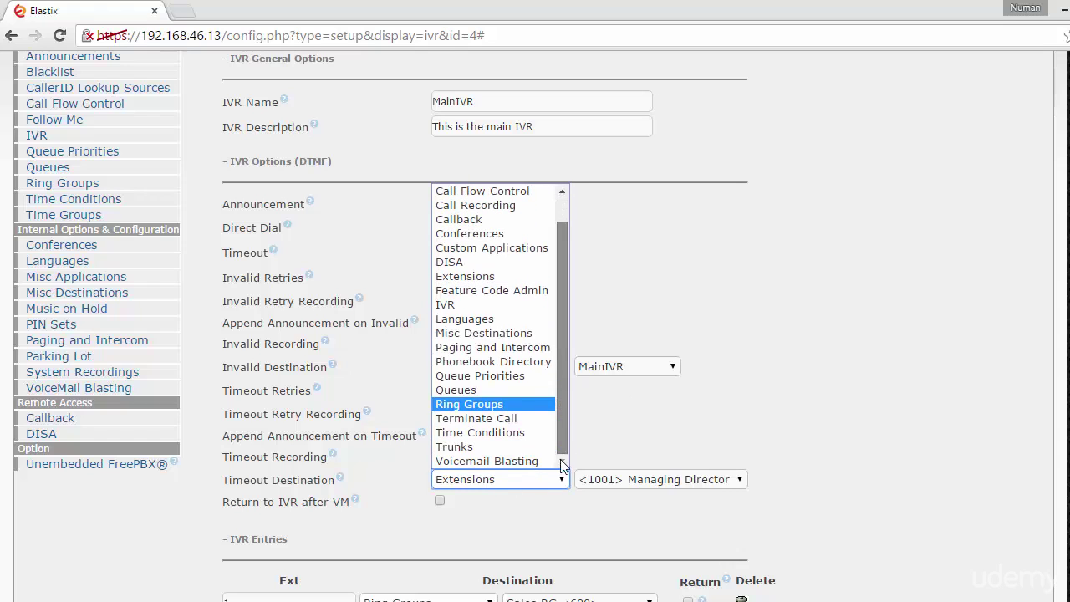
{"action": "left_click", "coordinate": [460, 293]}
{"action": "left_click", "coordinate": [518, 479]}
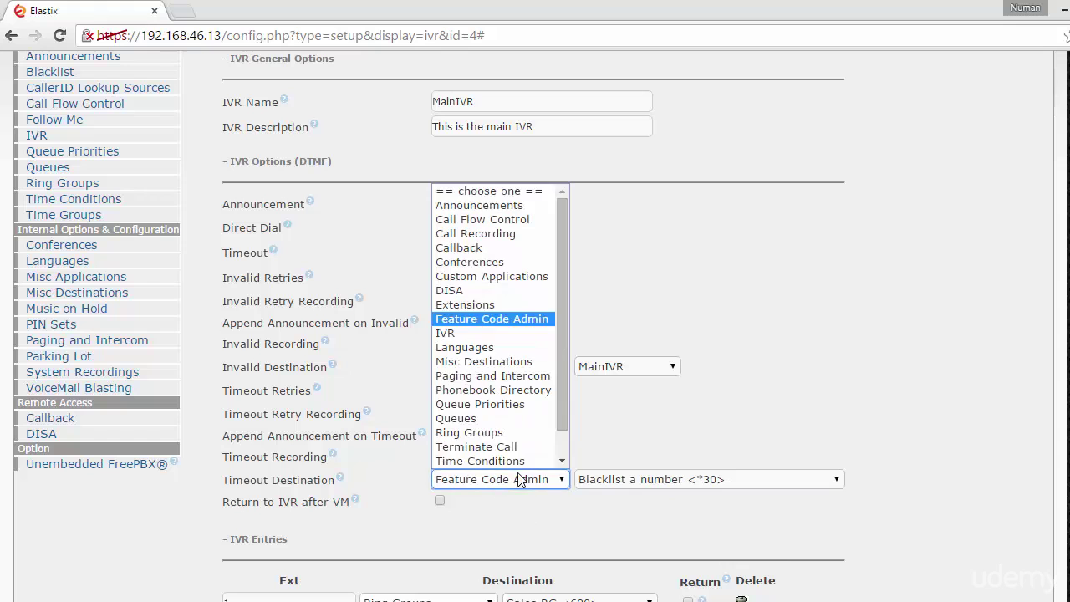
{"action": "left_click", "coordinate": [472, 332]}
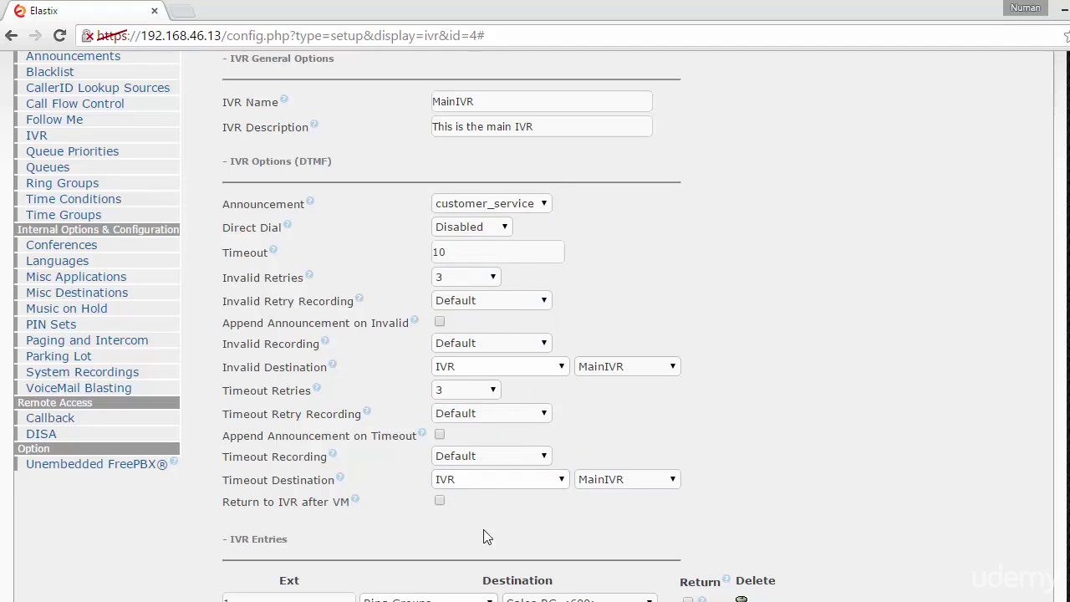
Submit and apply the updated MainIVR, keeping invalid retries at 3.
{"action": "scroll", "coordinate": [487, 536], "scroll_direction": "down", "scroll_amount": 4}
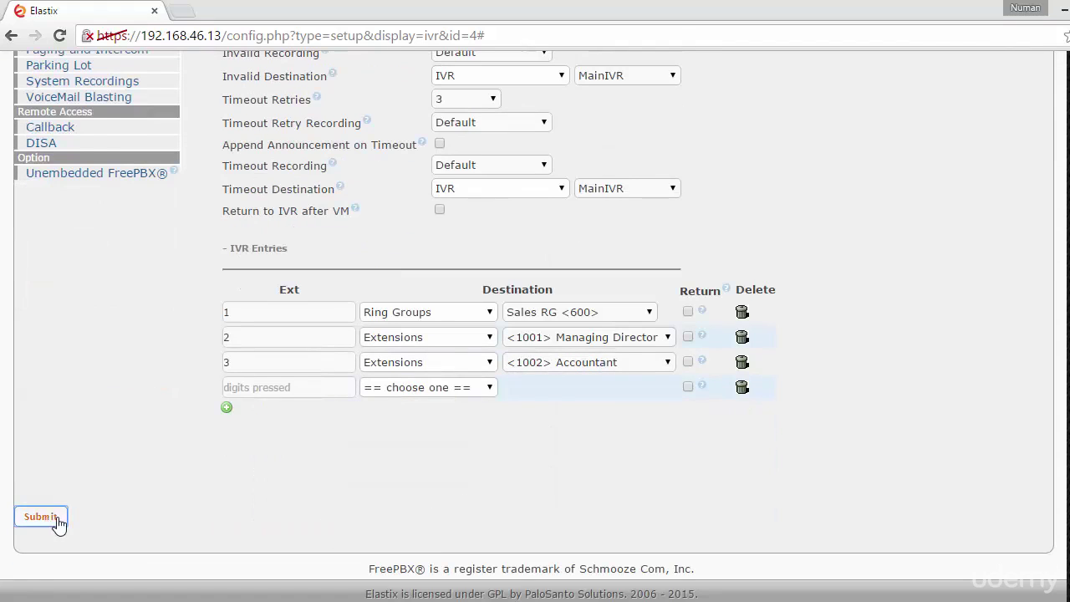
{"action": "left_click", "coordinate": [57, 519]}
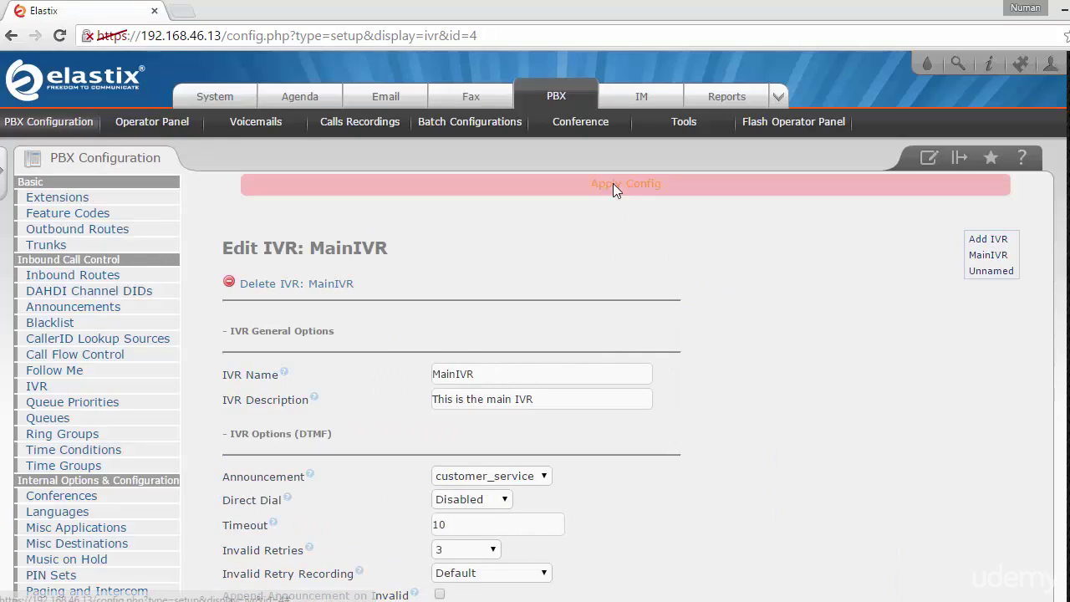
{"action": "left_click", "coordinate": [613, 183]}
{"action": "scroll", "coordinate": [771, 334], "scroll_direction": "down", "scroll_amount": 3}
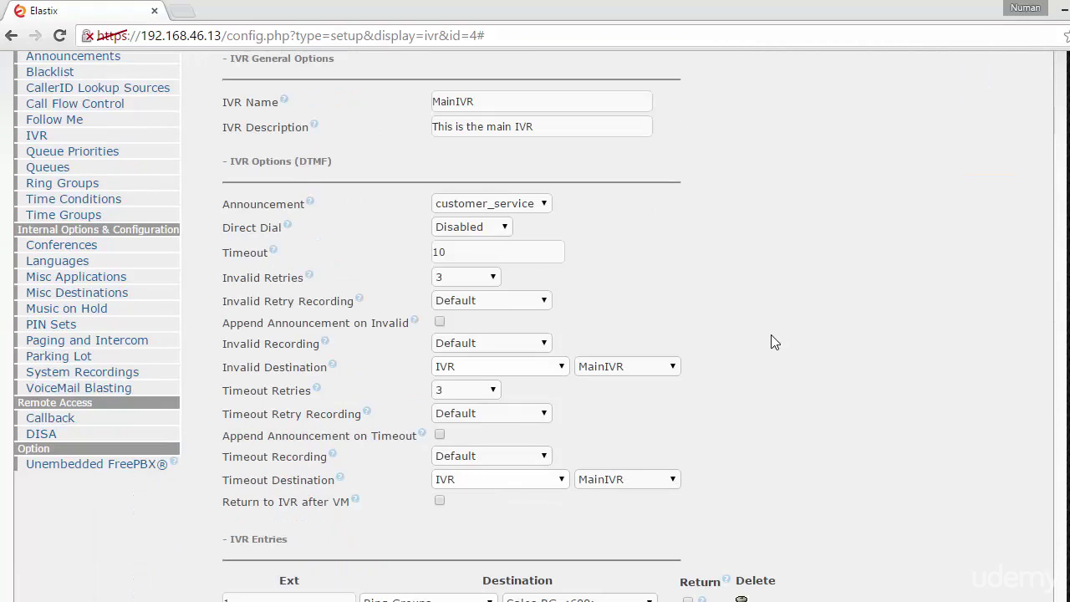
{"action": "left_click", "coordinate": [450, 283]}
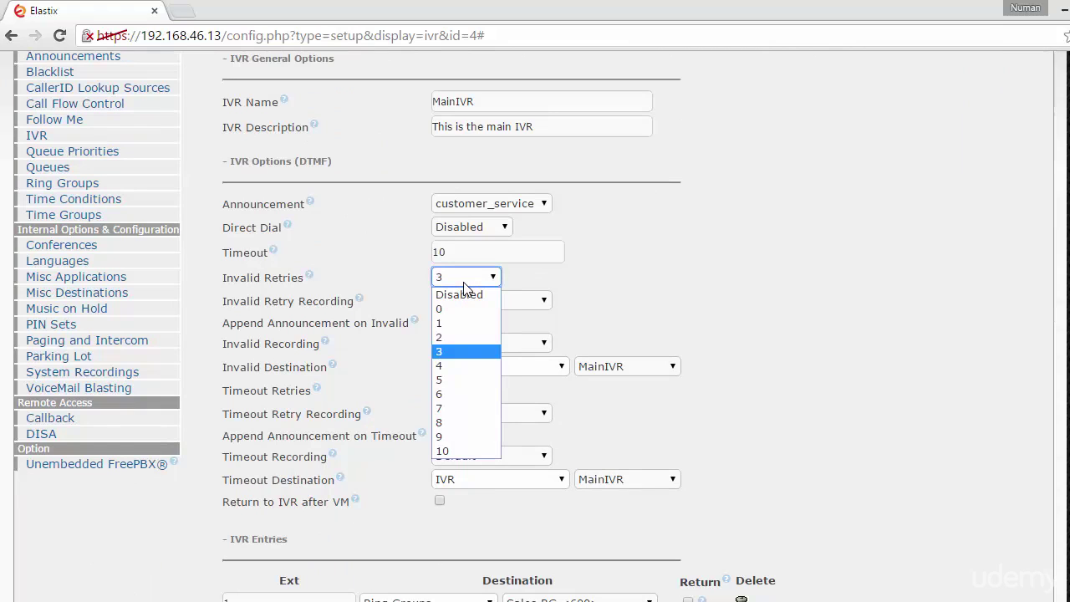
{"action": "left_click", "coordinate": [463, 283]}
{"action": "left_click", "coordinate": [601, 278]}
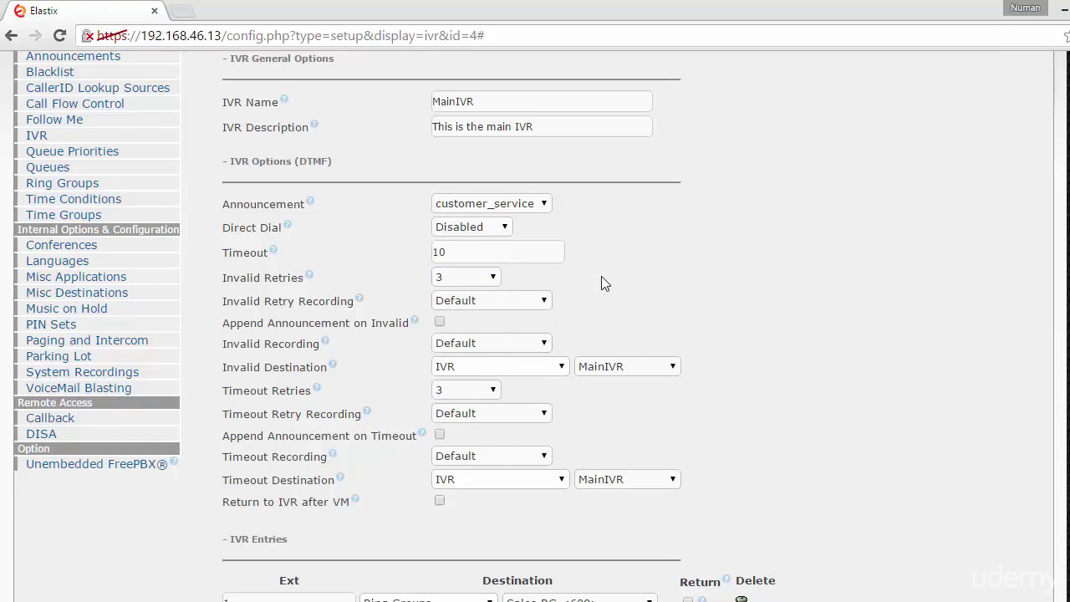